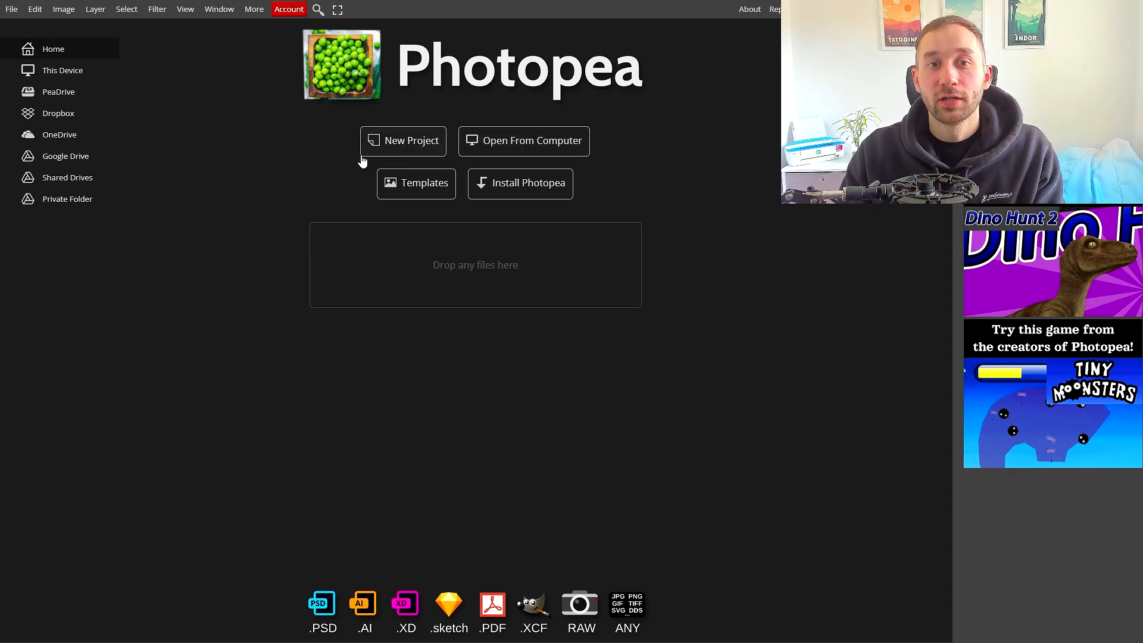
Create a new 4500 x 5400 pixel project at 300 DPI with a black background
{"action": "left_click", "coordinate": [388, 144]}
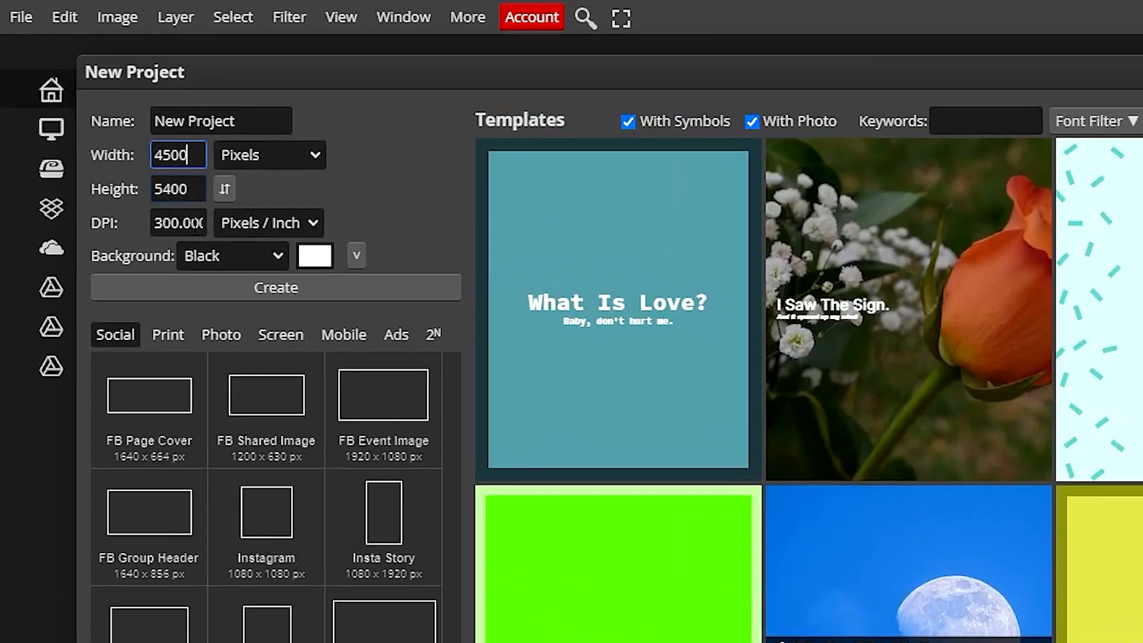
{"action": "left_click", "coordinate": [197, 223]}
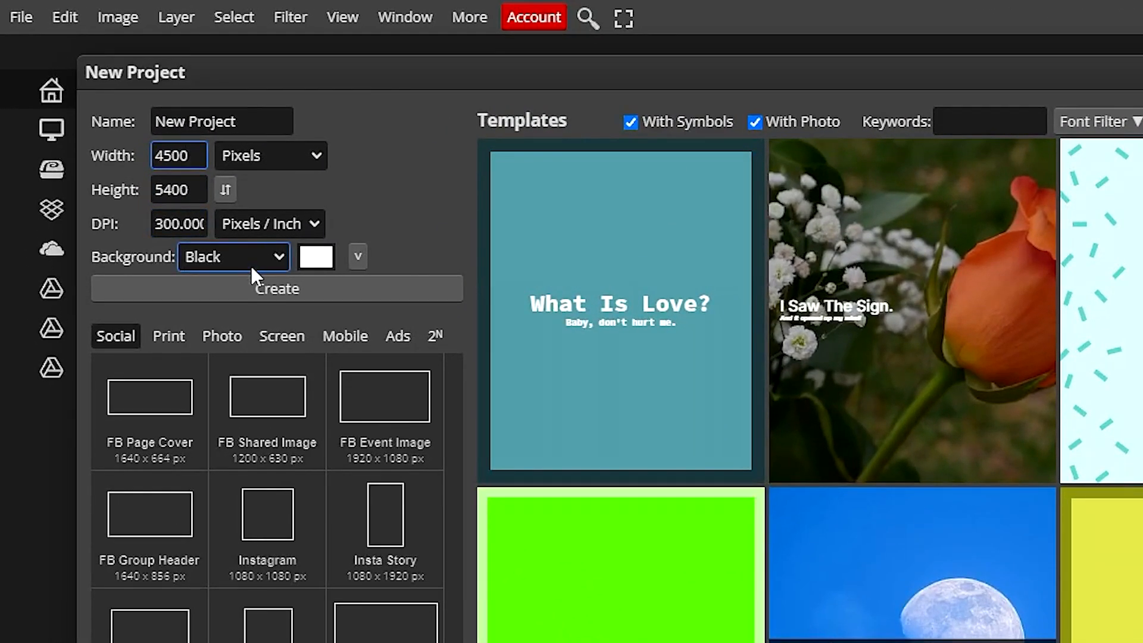
{"action": "left_click", "coordinate": [288, 281]}
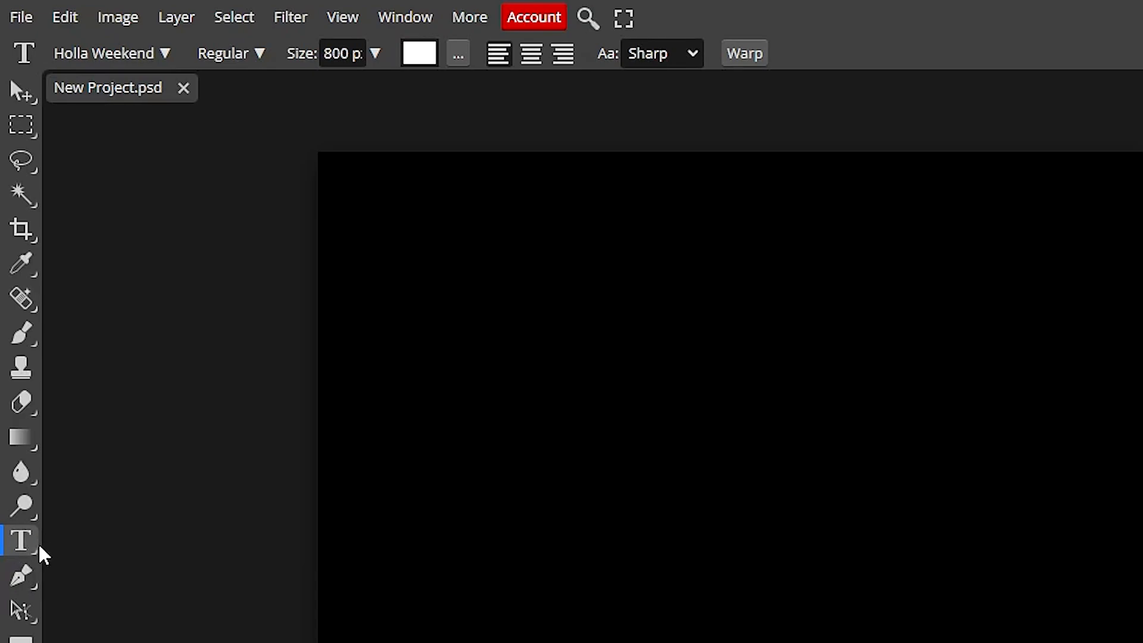
Find the Holla Weekend font by searching "holla" and choose it for the Type tool
{"action": "left_click", "coordinate": [164, 57]}
{"action": "left_click", "coordinate": [179, 143]}
{"action": "left_click_drag", "start_coordinate": [179, 143], "coordinate": [127, 143]}
{"action": "key", "text": "BackSpace"}
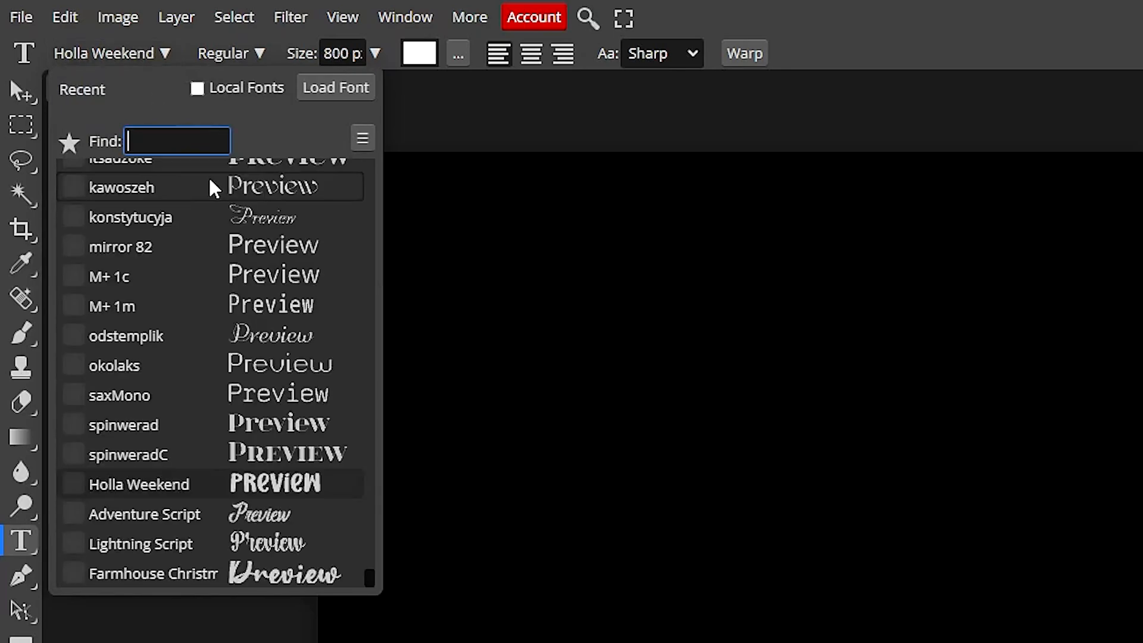
{"action": "scroll", "coordinate": [226, 366], "scroll_direction": "up", "scroll_amount": 3}
{"action": "scroll", "coordinate": [226, 366], "scroll_direction": "up", "scroll_amount": 3}
{"action": "scroll", "coordinate": [224, 375], "scroll_direction": "down", "scroll_amount": 2}
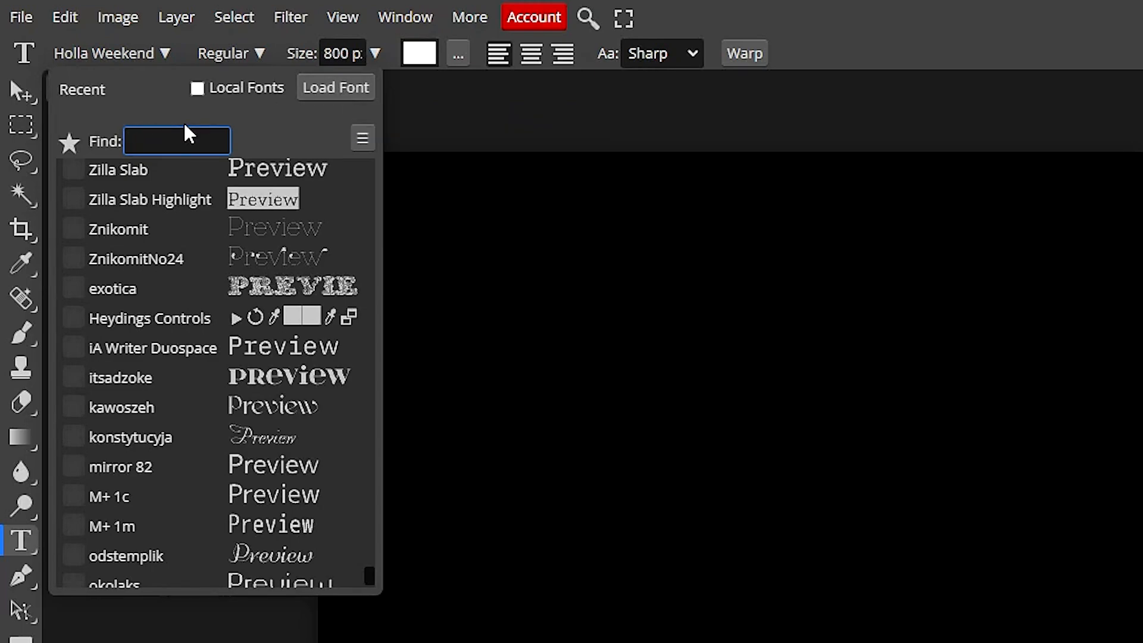
{"action": "type", "text": "holla"}
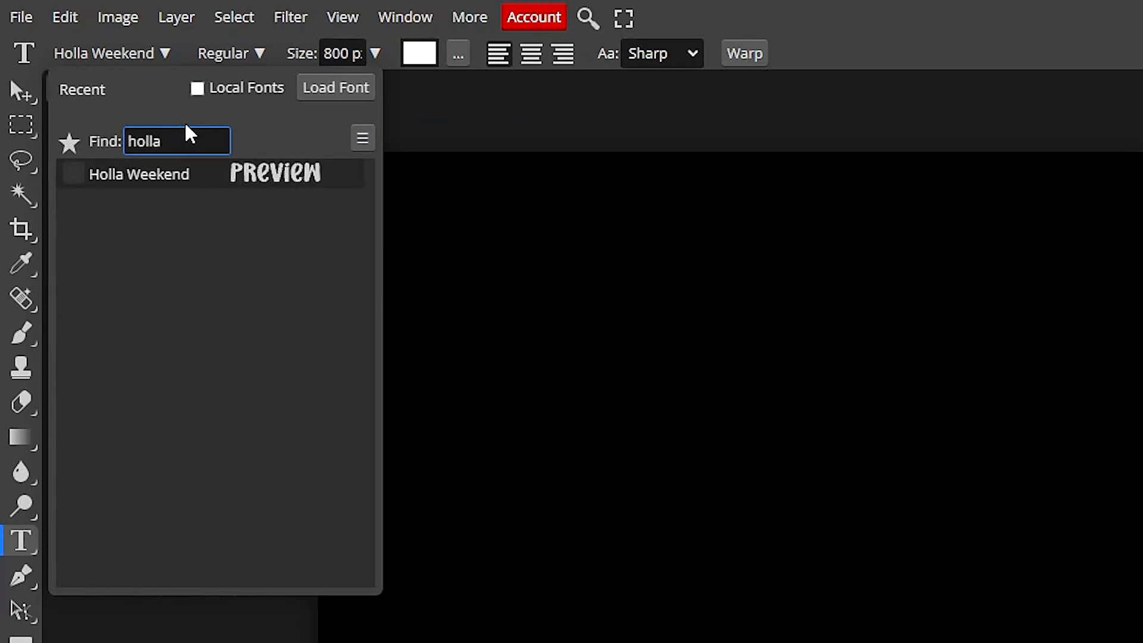
{"action": "left_click", "coordinate": [180, 170]}
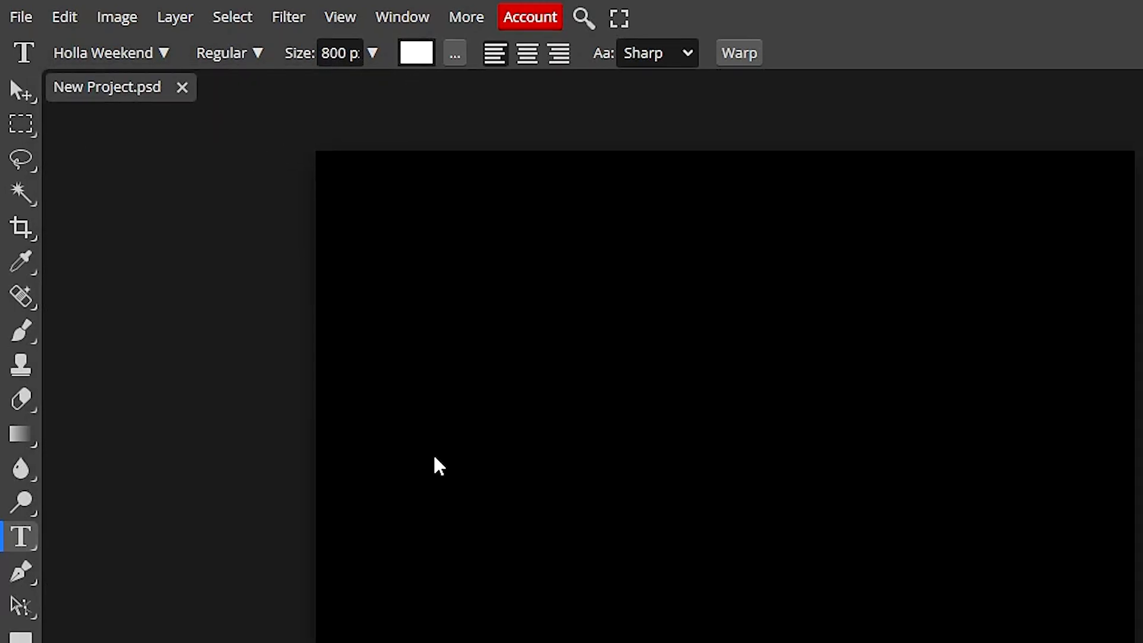
Add the text "powered by" on the canvas, shrink it to fit the width and move it near the middle
{"action": "left_click", "coordinate": [434, 465]}
{"action": "type", "text": "powered by"}
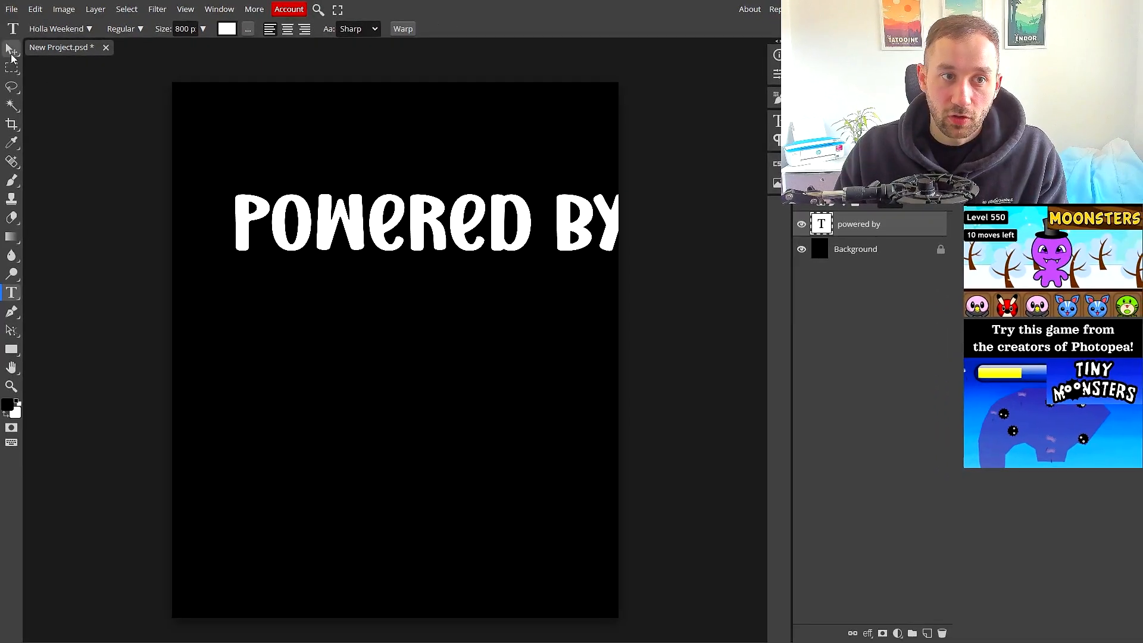
{"action": "left_click", "coordinate": [13, 56]}
{"action": "left_click_drag", "start_coordinate": [685, 261], "coordinate": [662, 294]}
{"action": "left_click_drag", "start_coordinate": [606, 252], "coordinate": [439, 327]}
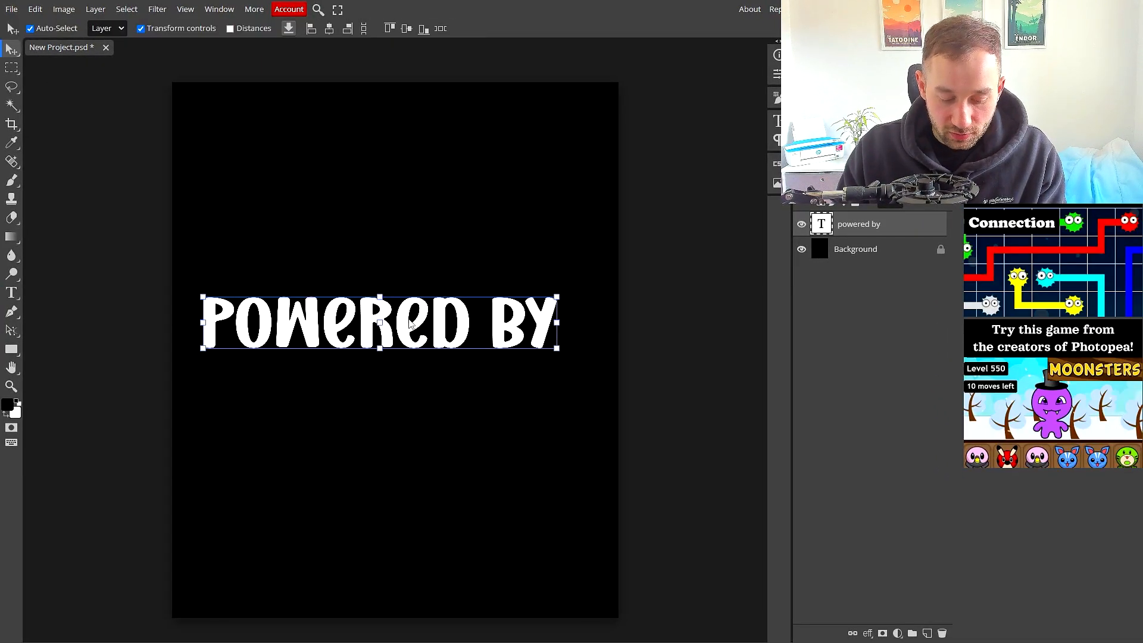
Duplicate the "powered by" text directly below itself and change the copy's wording to "cupcakes"
{"action": "left_click_drag", "start_coordinate": [406, 330], "coordinate": [414, 395]}
{"action": "key", "text": "t"}
{"action": "triple_click", "coordinate": [414, 394]}
{"action": "type", "text": "cupcakes"}
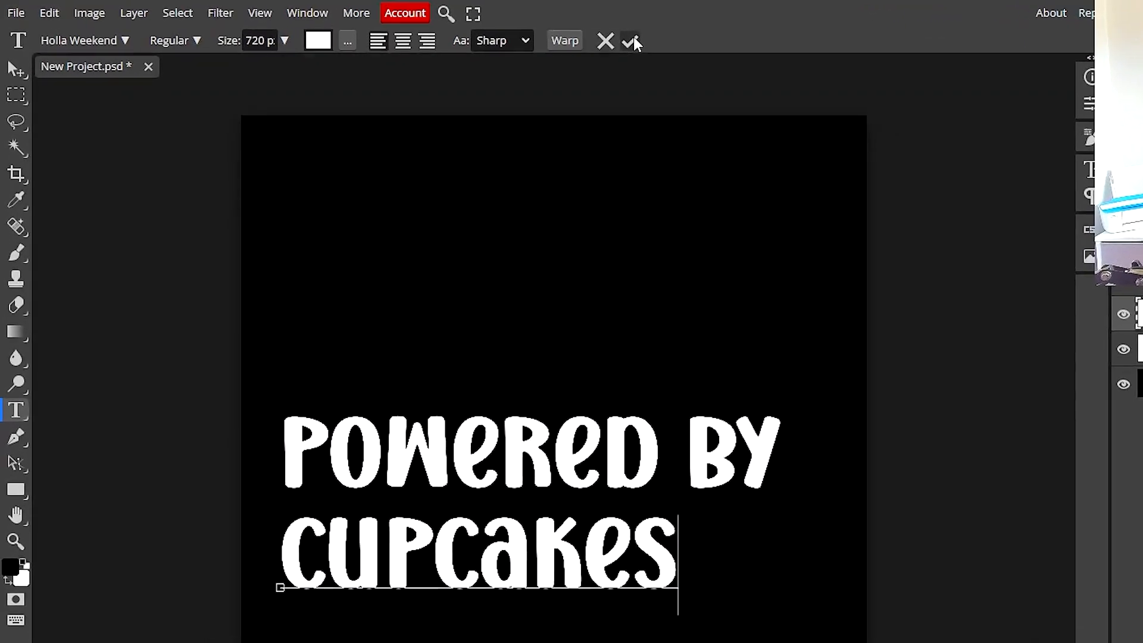
{"action": "left_click", "coordinate": [633, 40]}
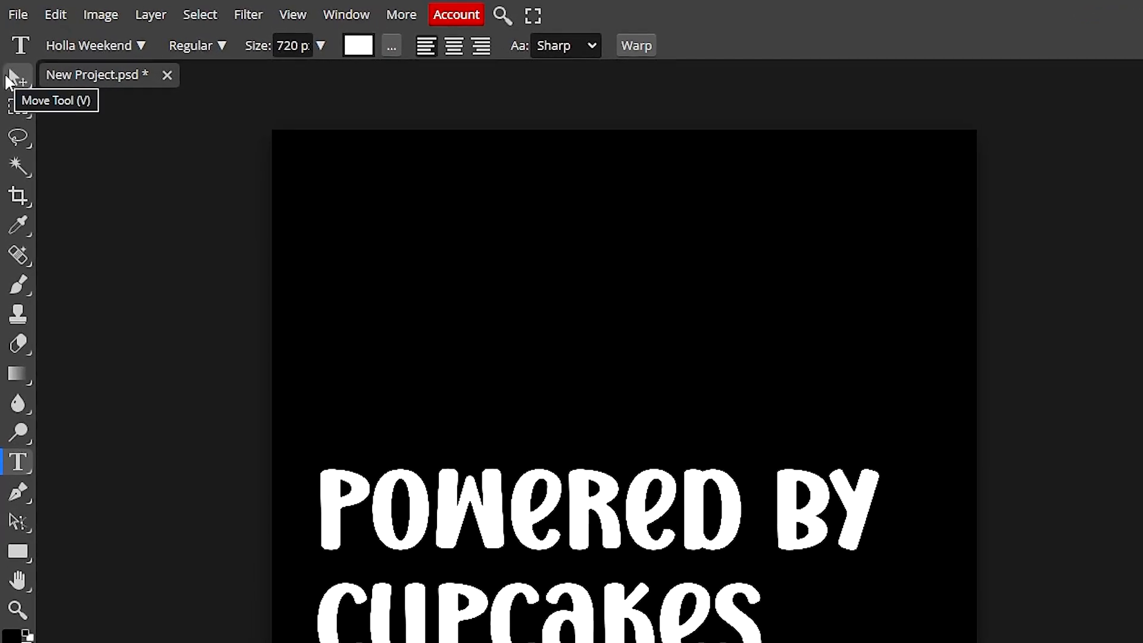
Enlarge the "cupcakes" text to nearly the canvas width and center the "powered by" text above it
{"action": "left_click", "coordinate": [5, 73]}
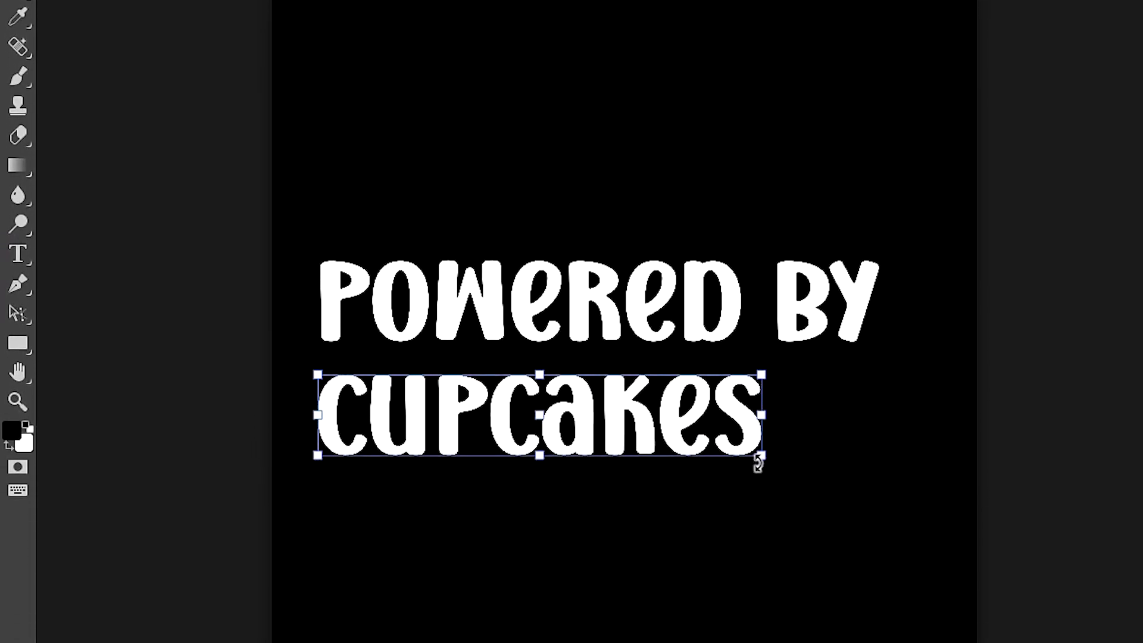
{"action": "left_click_drag", "start_coordinate": [758, 463], "coordinate": [950, 546]}
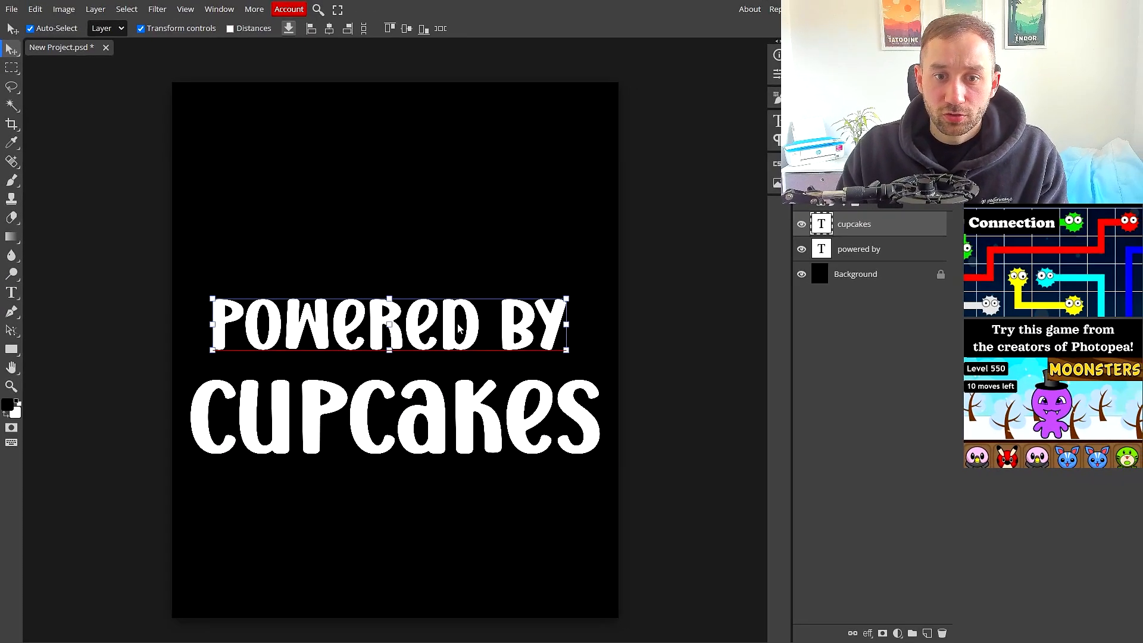
{"action": "left_click", "coordinate": [709, 310]}
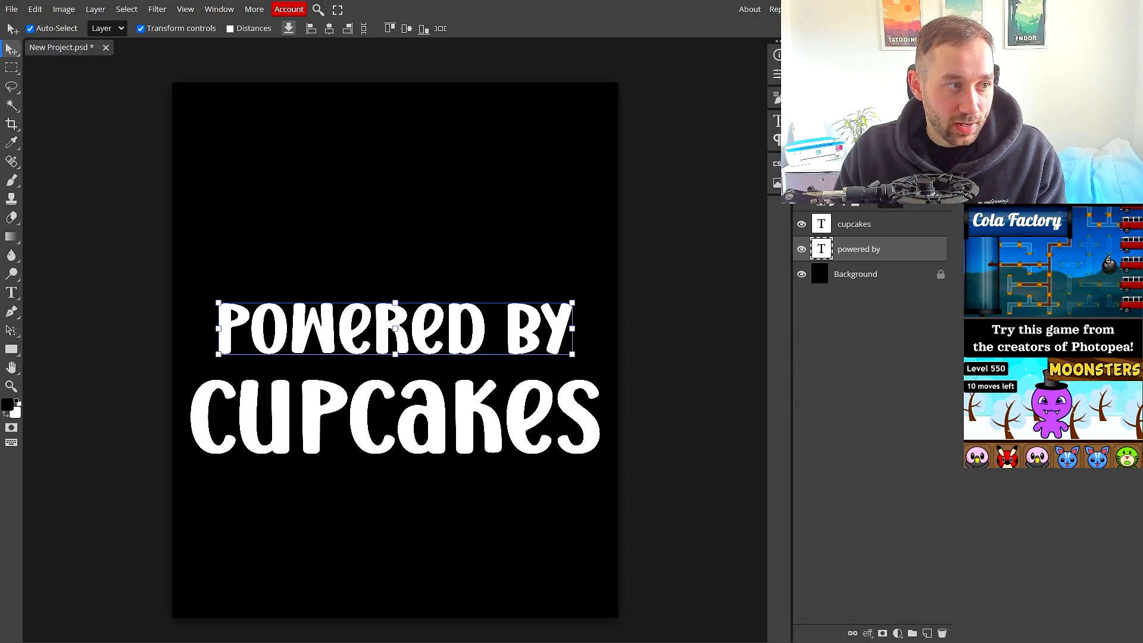
Place the cup cake (3) image, scale it to about 50% and position it in the canvas's upper-left area above the text
{"action": "left_click_drag", "start_coordinate": [397, 209], "coordinate": [295, 199]}
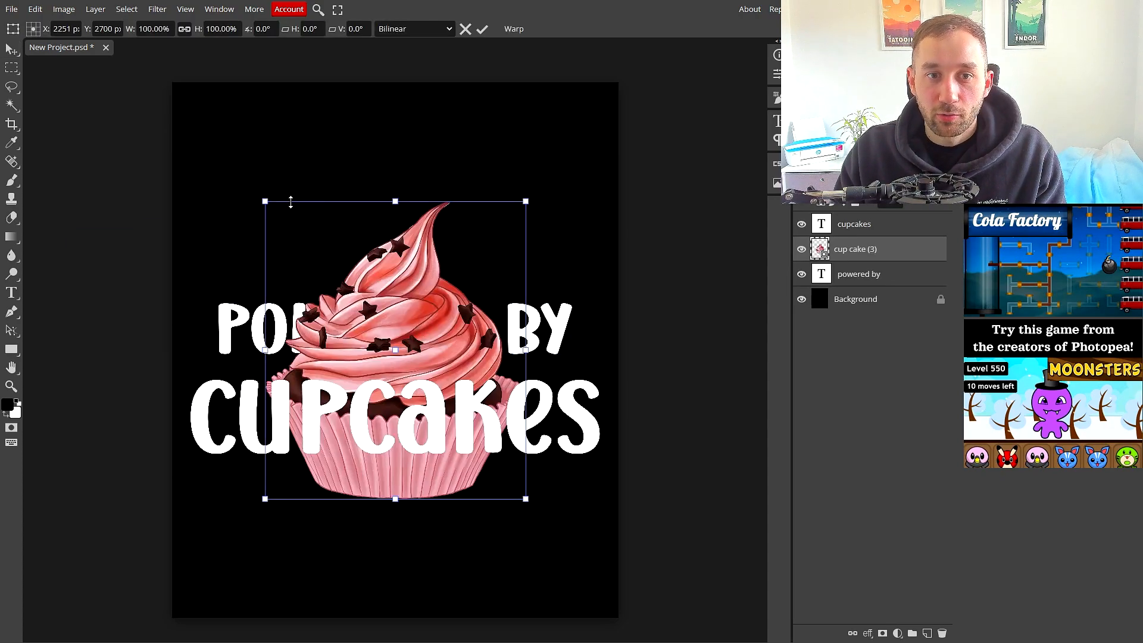
{"action": "left_click_drag", "start_coordinate": [419, 327], "coordinate": [376, 124]}
{"action": "left_click_drag", "start_coordinate": [352, 57], "coordinate": [352, 196]}
{"action": "left_click_drag", "start_coordinate": [366, 276], "coordinate": [287, 187]}
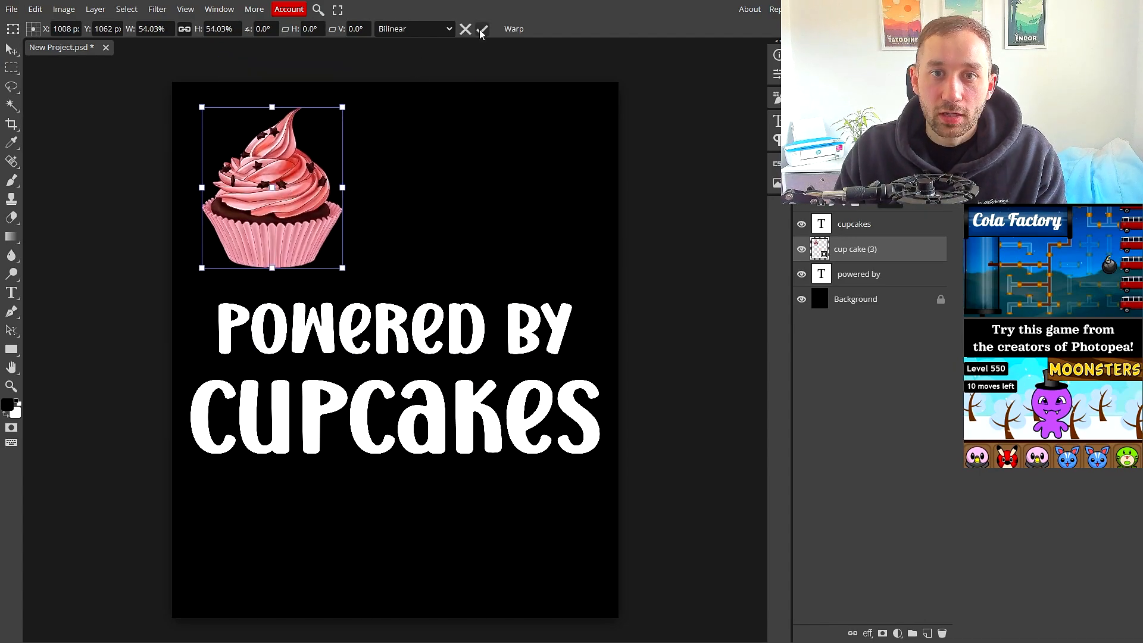
{"action": "left_click_drag", "start_coordinate": [278, 107], "coordinate": [305, 117]}
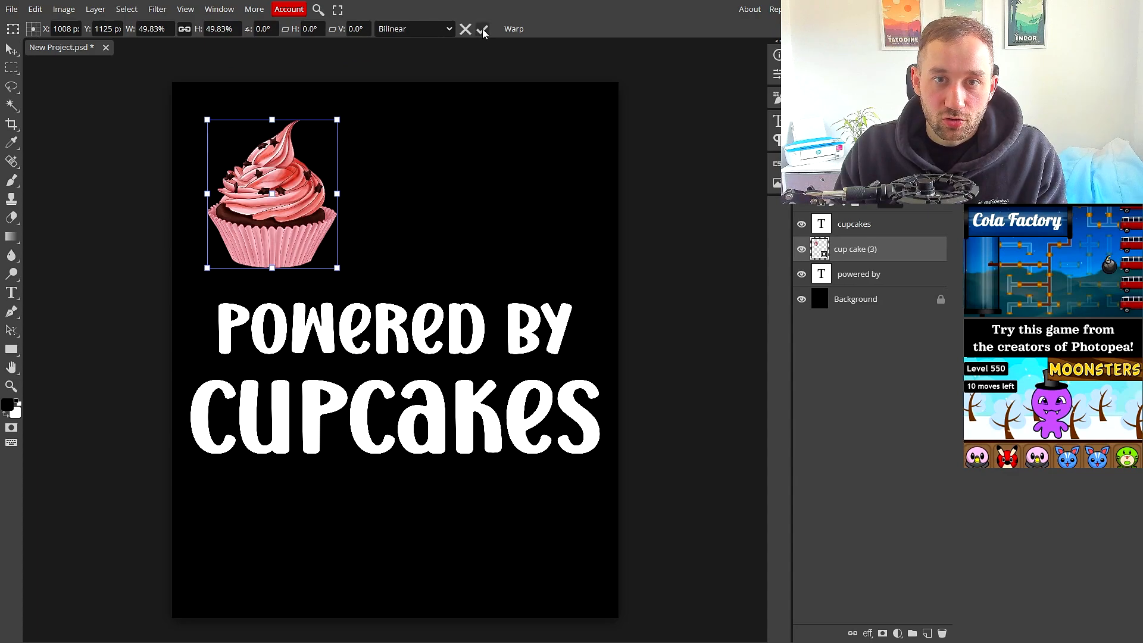
{"action": "key", "text": "Return"}
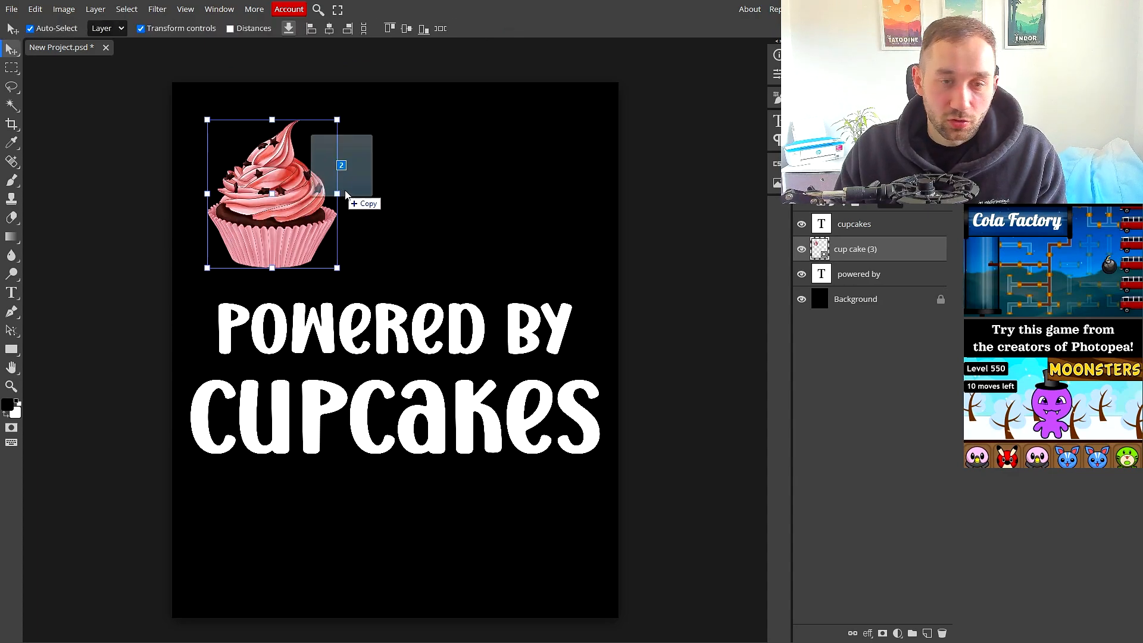
Import the cup cake (1) and cup cake (2) images, then shrink cup cake (2) and place it in the canvas's upper-right area
{"action": "left_click_drag", "start_coordinate": [344, 192], "coordinate": [401, 355]}
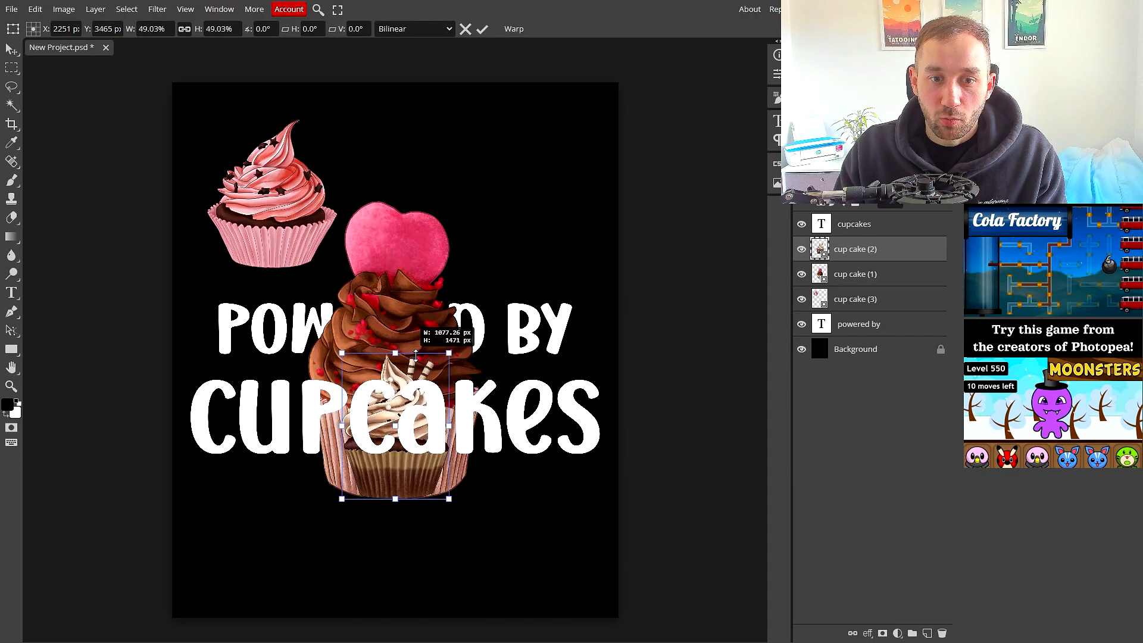
{"action": "left_click_drag", "start_coordinate": [356, 405], "coordinate": [493, 177]}
{"action": "left_click", "coordinate": [482, 29]}
Scale down the chocolate cupcake with the heart and position it between the other two cupcakes
{"action": "left_click_drag", "start_coordinate": [417, 249], "coordinate": [415, 206]}
{"action": "left_click_drag", "start_coordinate": [406, 311], "coordinate": [400, 219]}
{"action": "left_click_drag", "start_coordinate": [399, 105], "coordinate": [400, 110]}
{"action": "left_click_drag", "start_coordinate": [415, 191], "coordinate": [418, 188]}
{"action": "key", "text": "Return"}
Adjust the cream cupcake's position and size, and scale the pink cupcake to 48.03% to even out the row
{"action": "left_click_drag", "start_coordinate": [533, 190], "coordinate": [522, 193]}
{"action": "left_click_drag", "start_coordinate": [523, 130], "coordinate": [522, 119]}
{"action": "left_click", "coordinate": [482, 30]}
{"action": "left_click", "coordinate": [326, 191]}
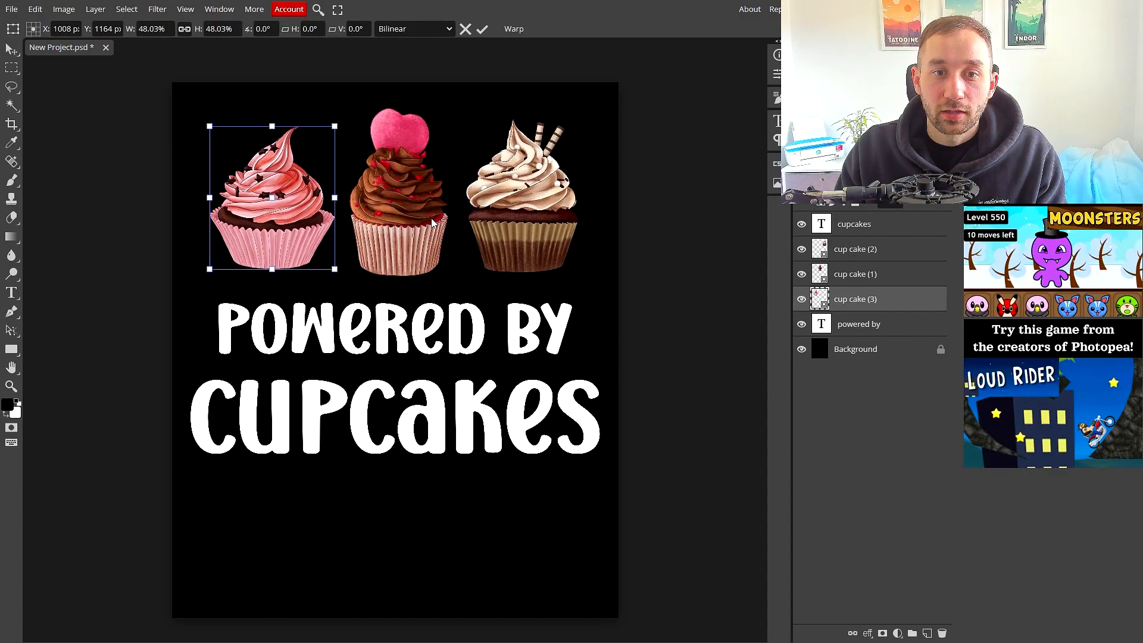
{"action": "key", "text": "Return"}
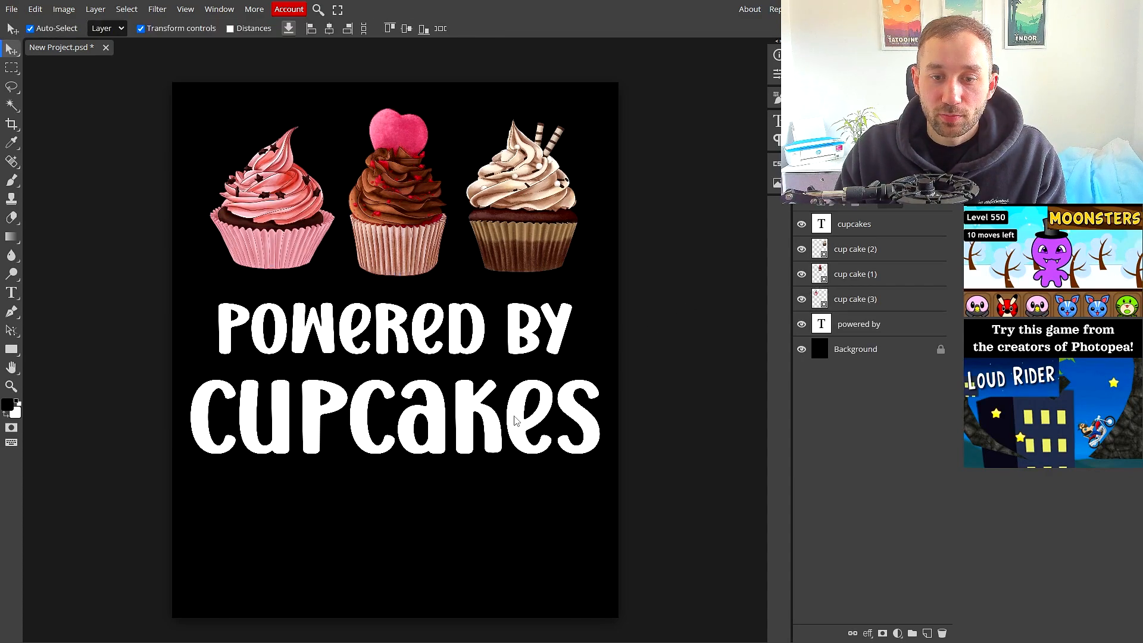
Move both text lines lower on the canvas, then shift the row of three cupcakes down toward them
{"action": "left_click_drag", "start_coordinate": [515, 420], "coordinate": [516, 470]}
{"action": "left_click_drag", "start_coordinate": [464, 342], "coordinate": [464, 387]}
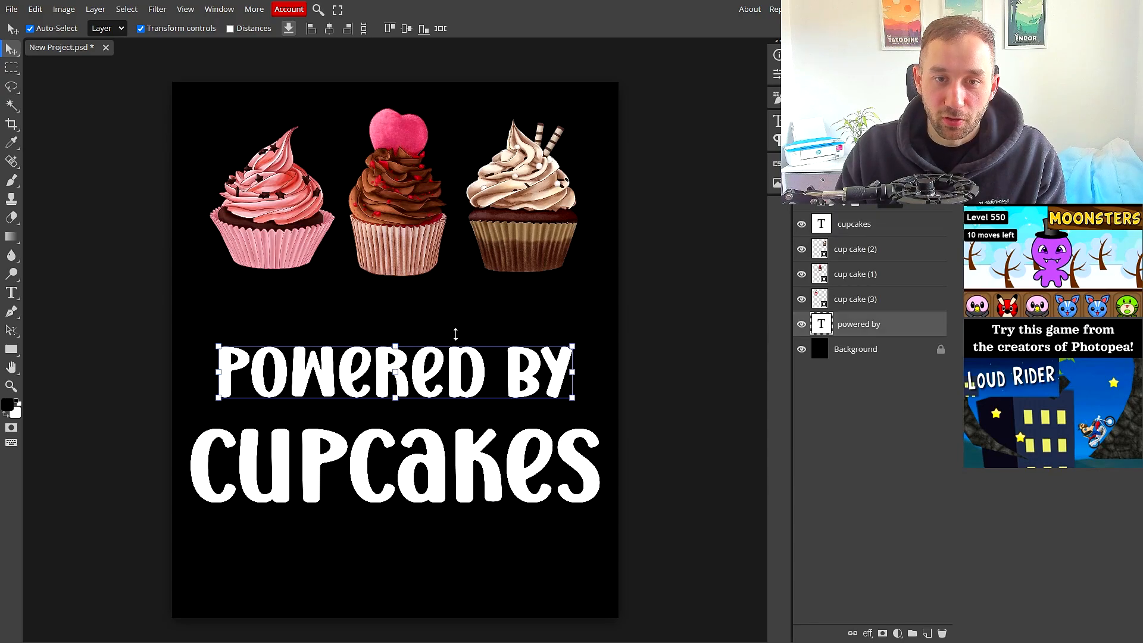
{"action": "left_click_drag", "start_coordinate": [201, 111], "coordinate": [534, 235]}
{"action": "left_click", "coordinate": [502, 366]}
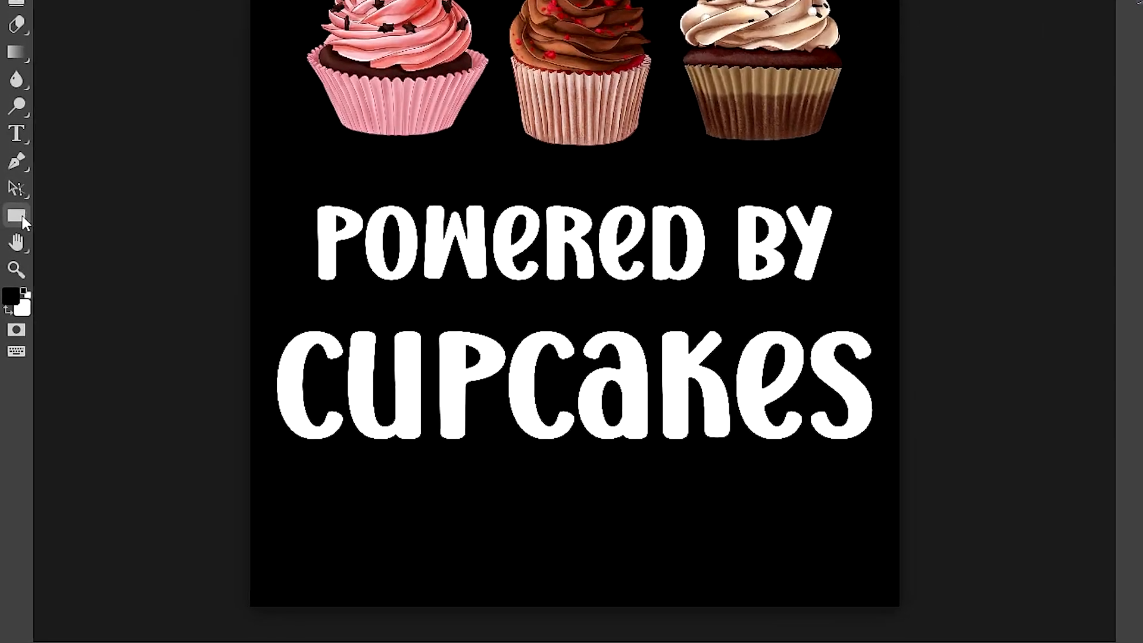
{"action": "right_click", "coordinate": [16, 271]}
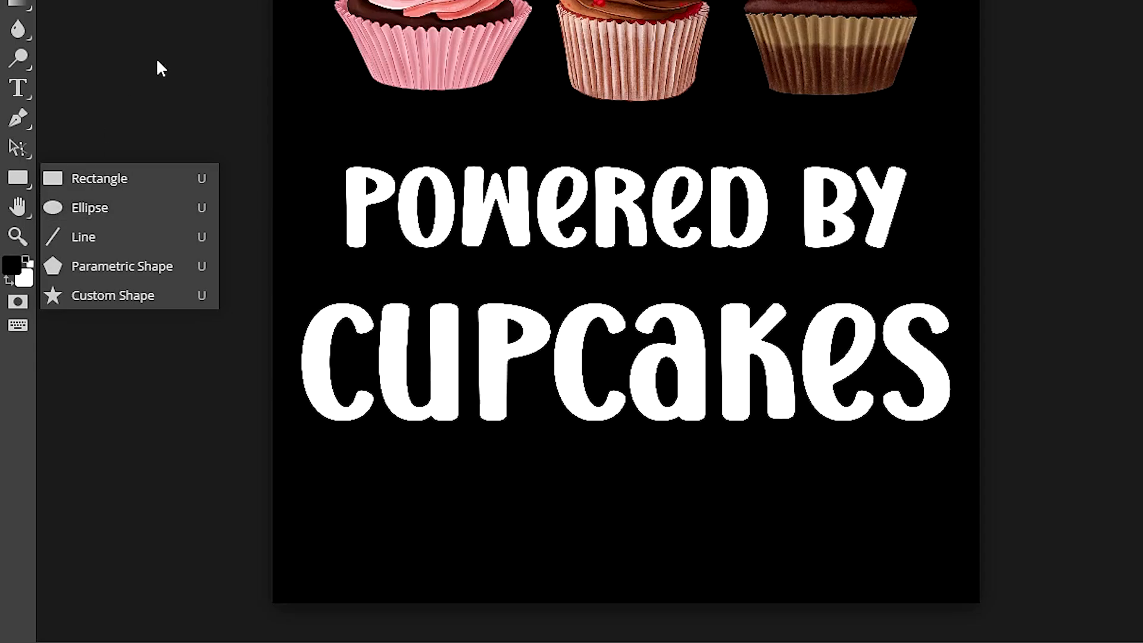
{"action": "left_click", "coordinate": [724, 119]}
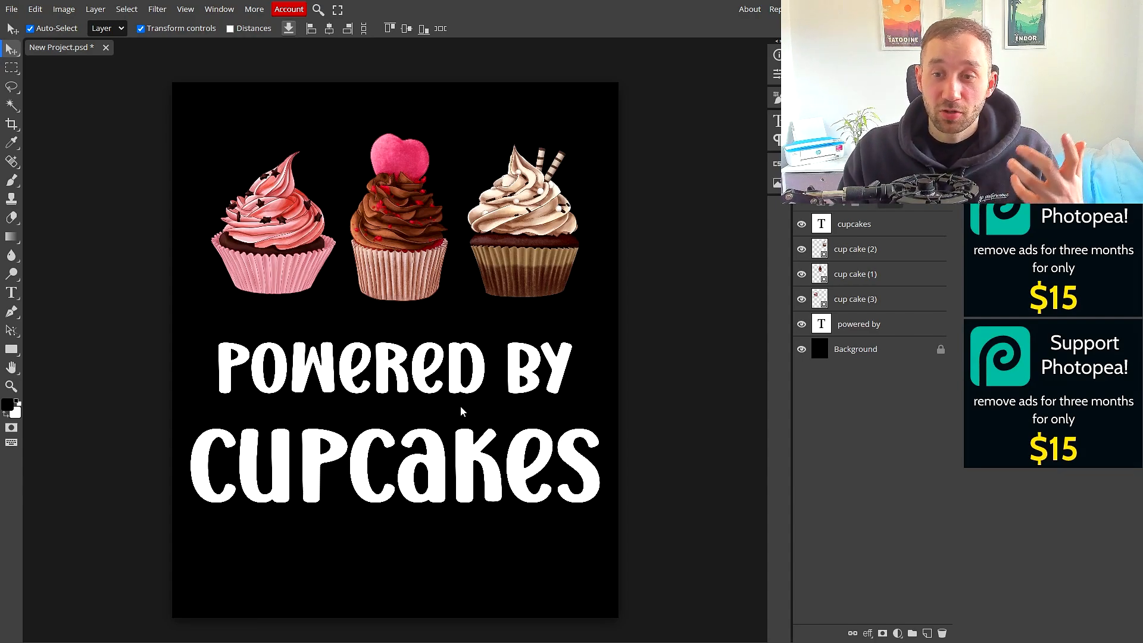
Nudge the "cupcakes" text up and place the Freebie-11 ribbon banner at 75% scale over the "powered by" line
{"action": "left_click_drag", "start_coordinate": [440, 450], "coordinate": [435, 440]}
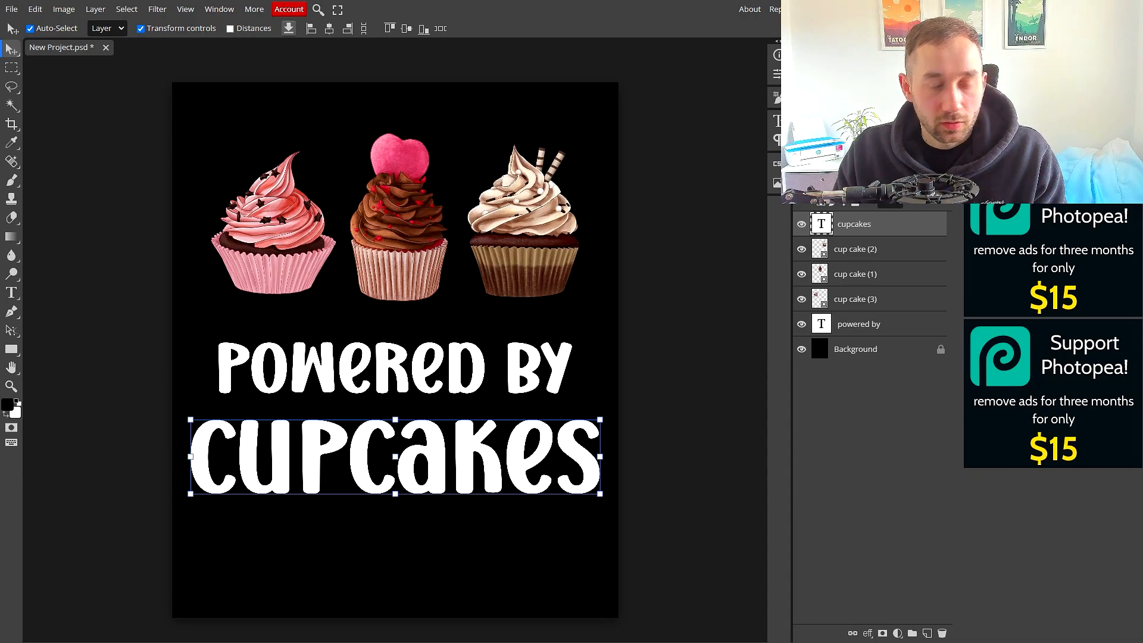
{"action": "left_click_drag", "start_coordinate": [774, 438], "coordinate": [398, 349]}
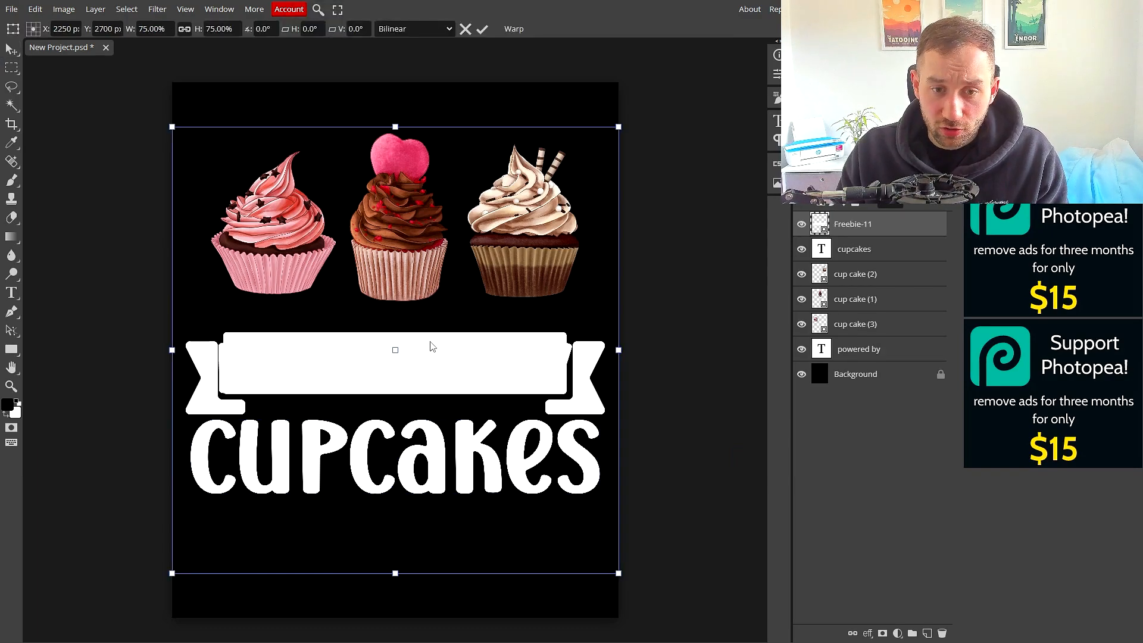
{"action": "left_click_drag", "start_coordinate": [470, 358], "coordinate": [470, 350]}
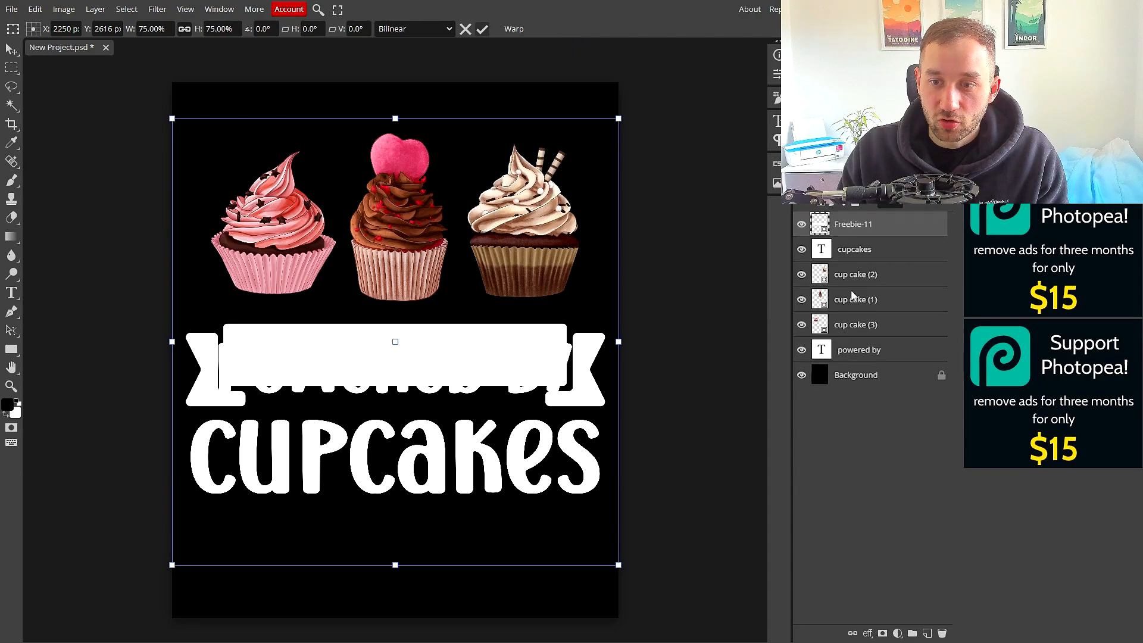
{"action": "key", "text": "Return"}
Reorder the layers so "powered by" sits directly above the Freebie-11 banner, and set that text's color to black
{"action": "left_click_drag", "start_coordinate": [988, 247], "coordinate": [979, 424]}
{"action": "left_click_drag", "start_coordinate": [947, 513], "coordinate": [946, 378]}
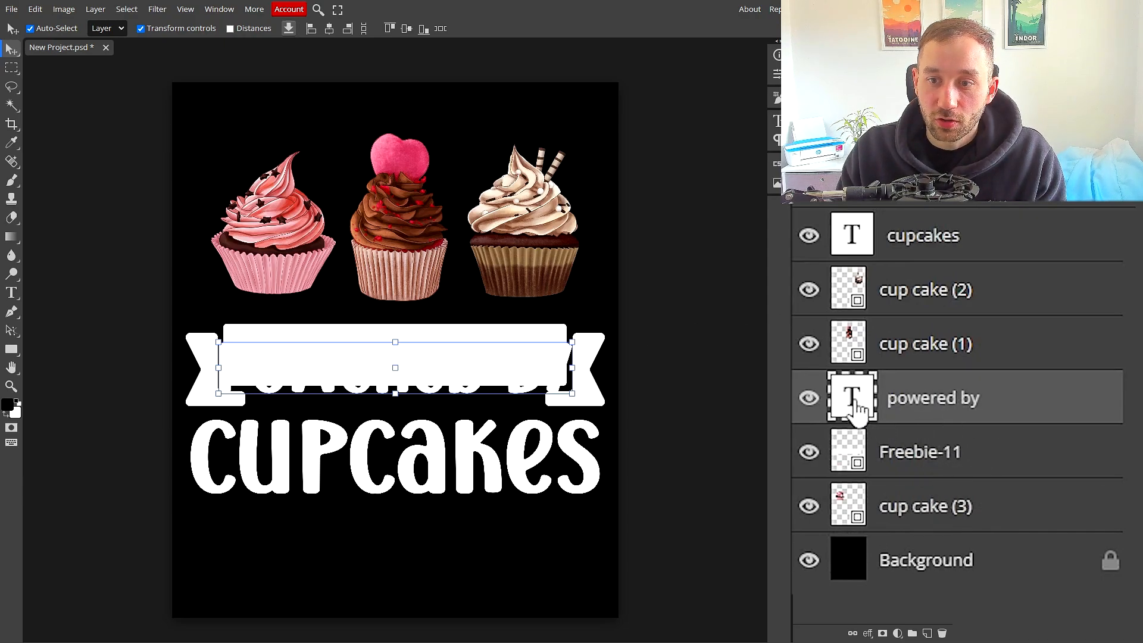
{"action": "double_click", "coordinate": [854, 417]}
{"action": "left_click", "coordinate": [221, 29]}
{"action": "left_click", "coordinate": [102, 265]}
{"action": "left_click", "coordinate": [339, 124]}
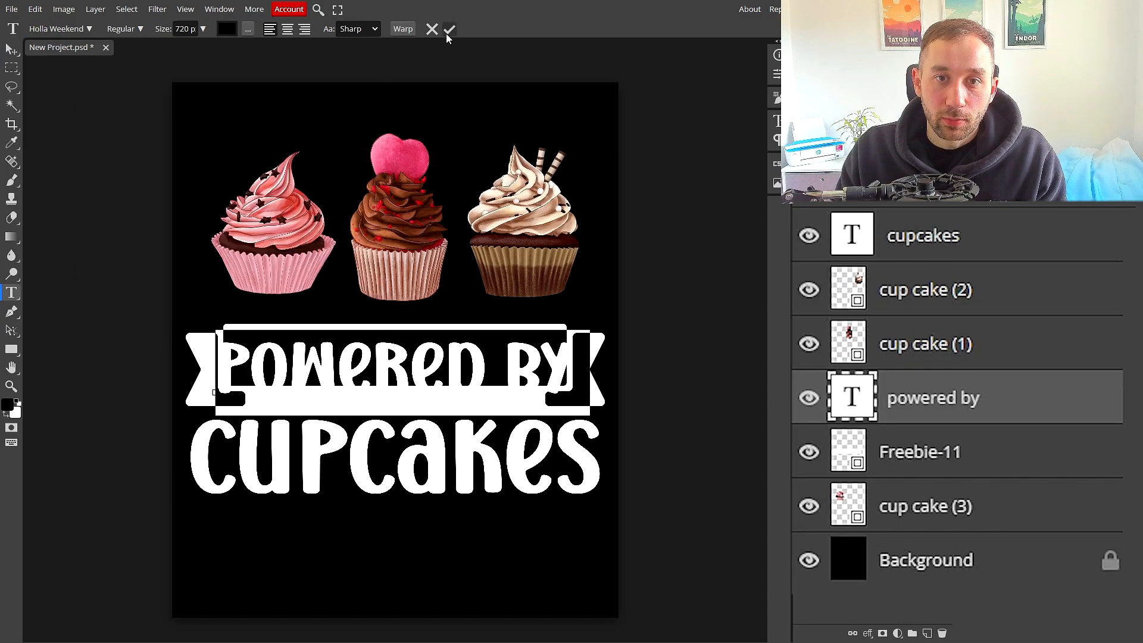
{"action": "left_click", "coordinate": [449, 30]}
Shrink and center the "powered by" text inside the banner, and nudge the "cupcakes" text closer beneath it
{"action": "left_click_drag", "start_coordinate": [459, 378], "coordinate": [459, 367]}
{"action": "left_click_drag", "start_coordinate": [572, 357], "coordinate": [519, 358]}
{"action": "left_click", "coordinate": [481, 30]}
{"action": "left_click_drag", "start_coordinate": [438, 447], "coordinate": [438, 444]}
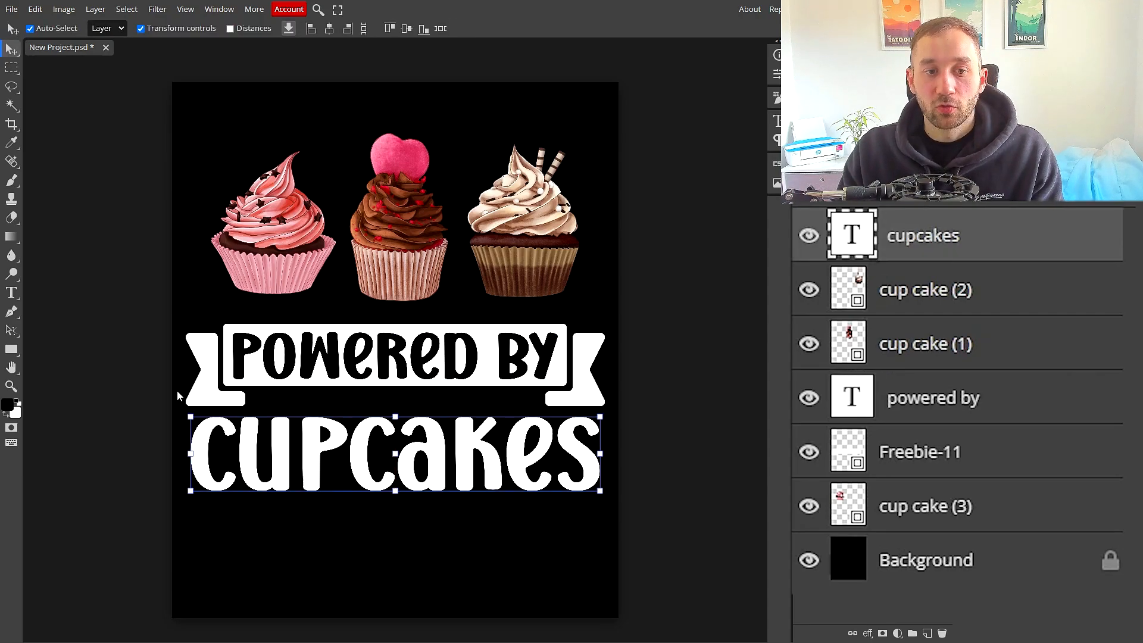
{"action": "left_click", "coordinate": [207, 385]}
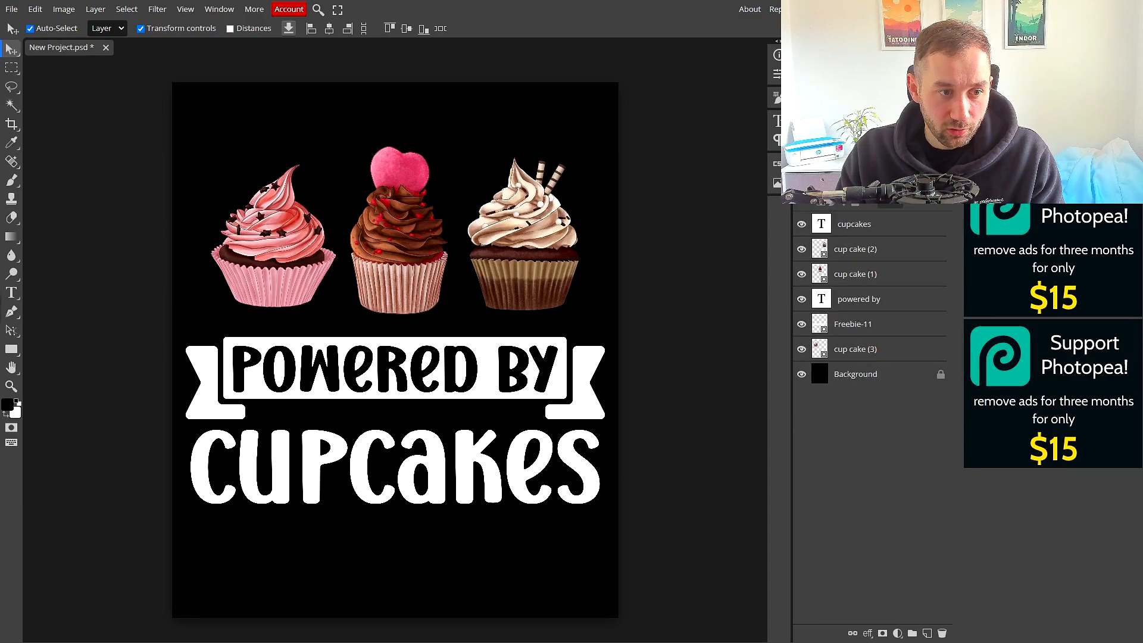
Place the Freebie-9 rainbow image directly above the Background layer and move it up behind the cupcakes
{"action": "left_click_drag", "start_coordinate": [0, 351], "coordinate": [407, 215]}
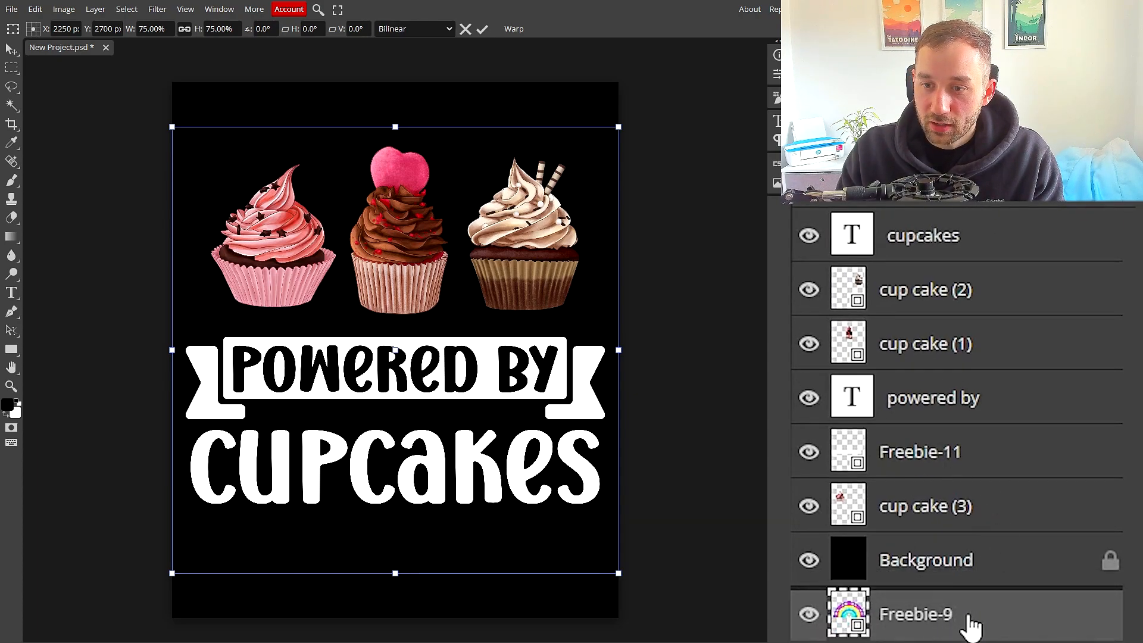
{"action": "key", "text": "Return"}
{"action": "key", "text": "ctrl+]"}
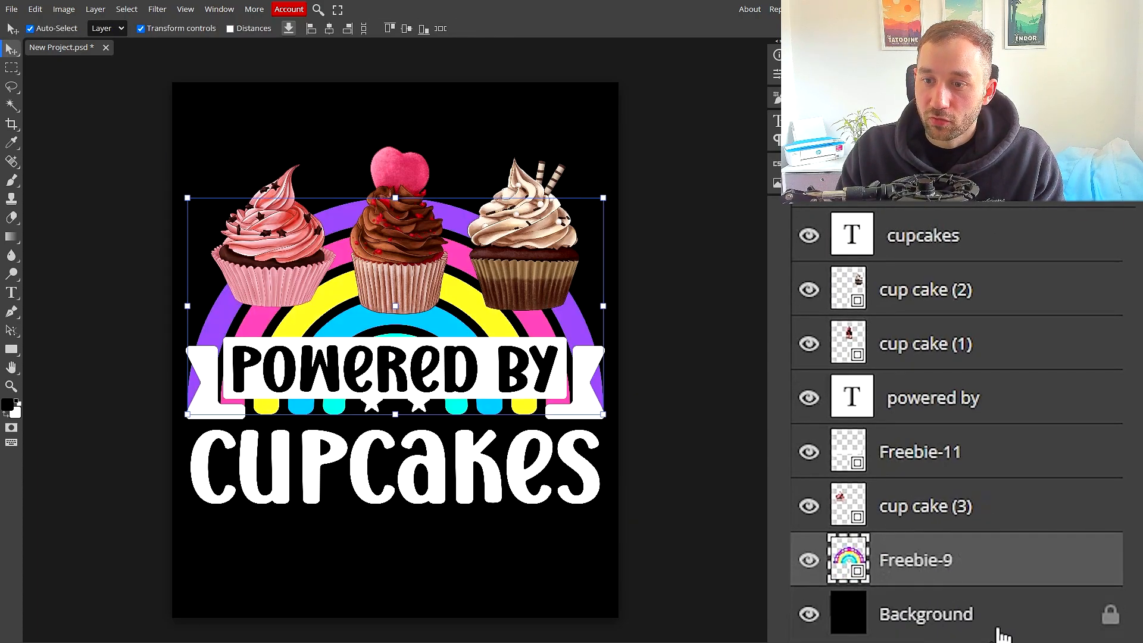
{"action": "left_click_drag", "start_coordinate": [466, 260], "coordinate": [466, 201]}
Nudge the three cupcakes slightly left to center them over the rainbow
{"action": "left_click", "coordinate": [426, 274]}
{"action": "left_click_drag", "start_coordinate": [426, 273], "coordinate": [423, 273]}
{"action": "left_click", "coordinate": [548, 259]}
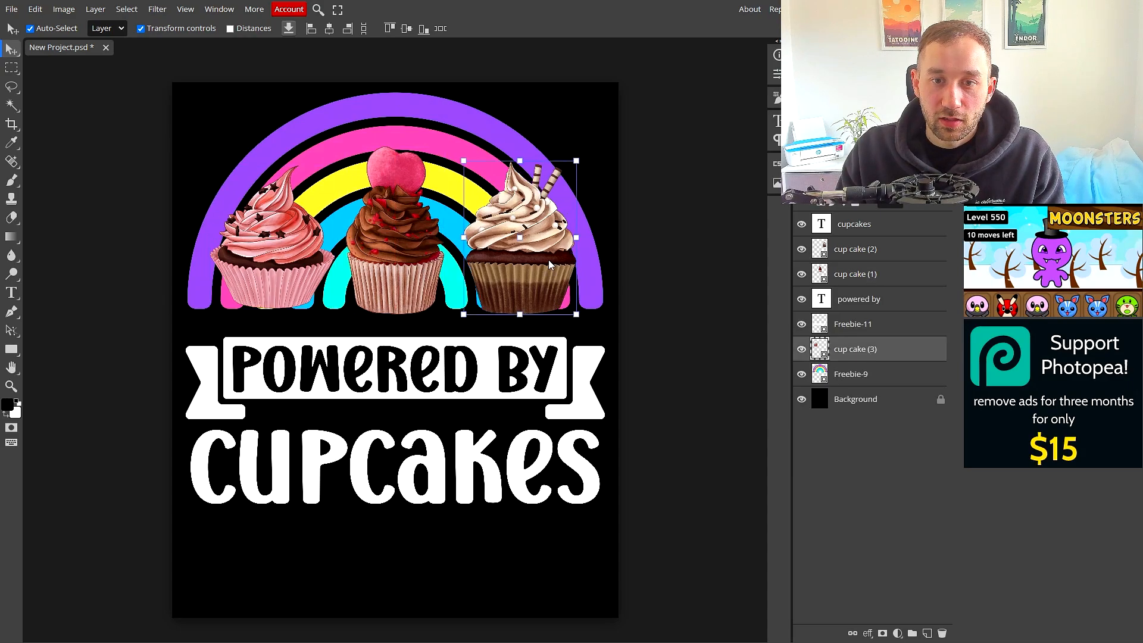
Move the banner, its "powered by" text and the "cupcakes" text up slightly as a group, closer to the rainbow
{"action": "left_click_drag", "start_coordinate": [665, 351], "coordinate": [149, 509]}
{"action": "left_click_drag", "start_coordinate": [387, 367], "coordinate": [387, 358]}
Recolor the "cupcakes" text to pink #f69fbc, sampled from the artwork
{"action": "left_click", "coordinate": [495, 472]}
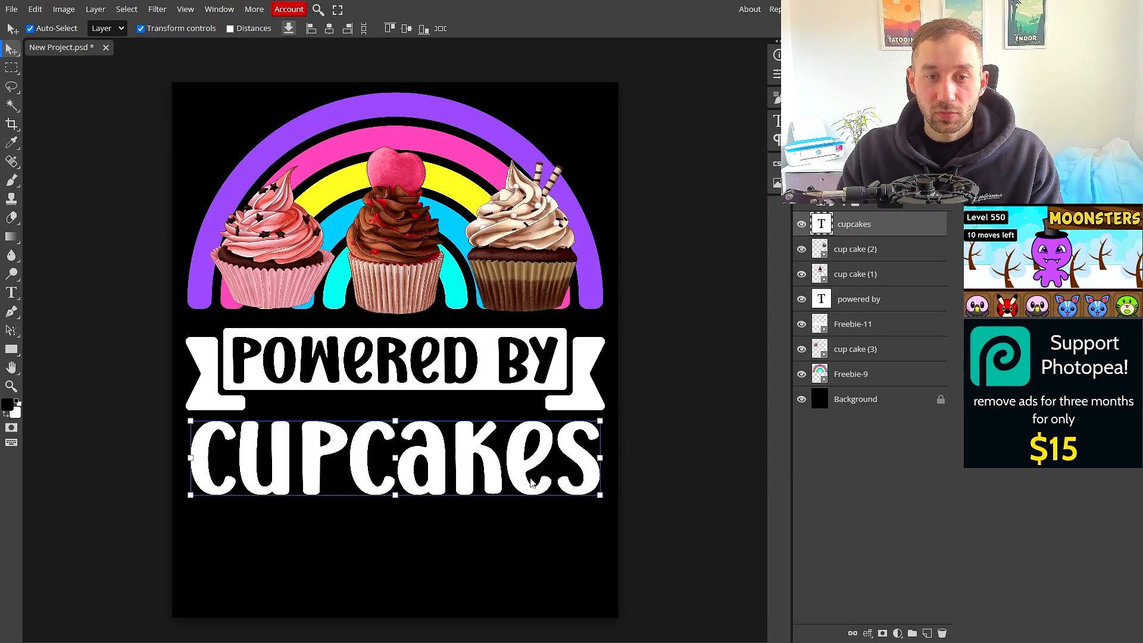
{"action": "double_click", "coordinate": [476, 471]}
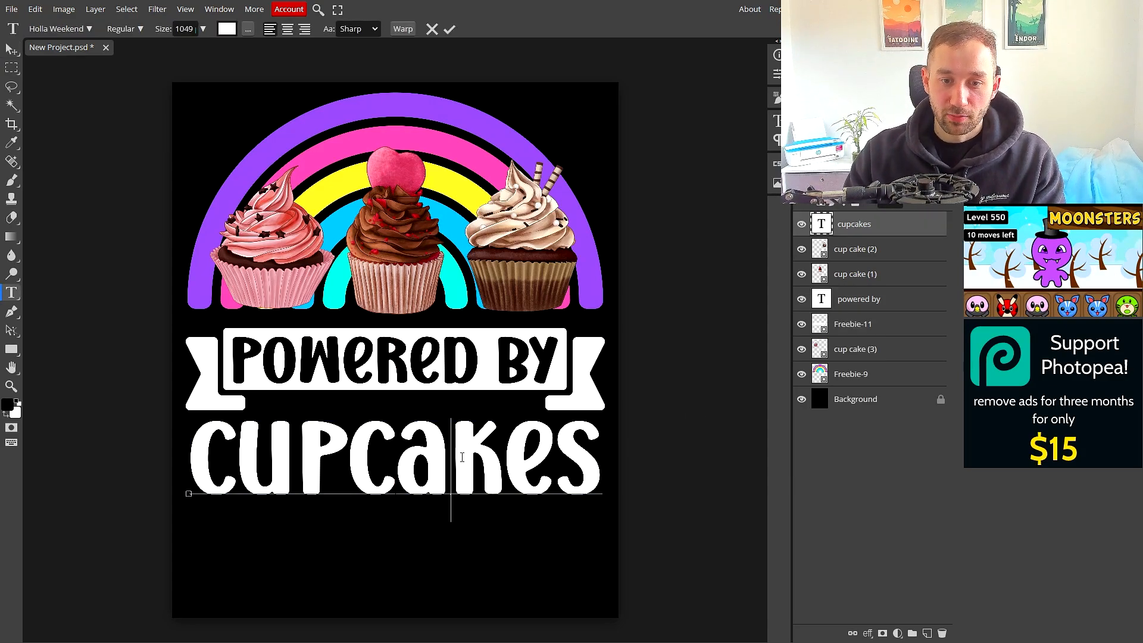
{"action": "left_click", "coordinate": [228, 29]}
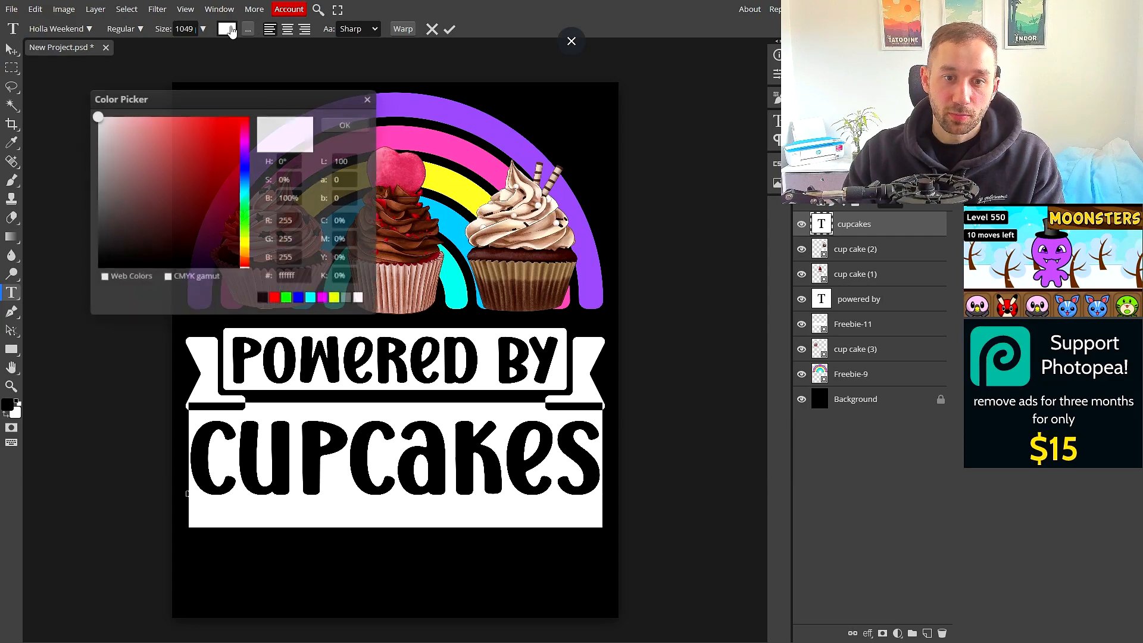
{"action": "left_click", "coordinate": [459, 149]}
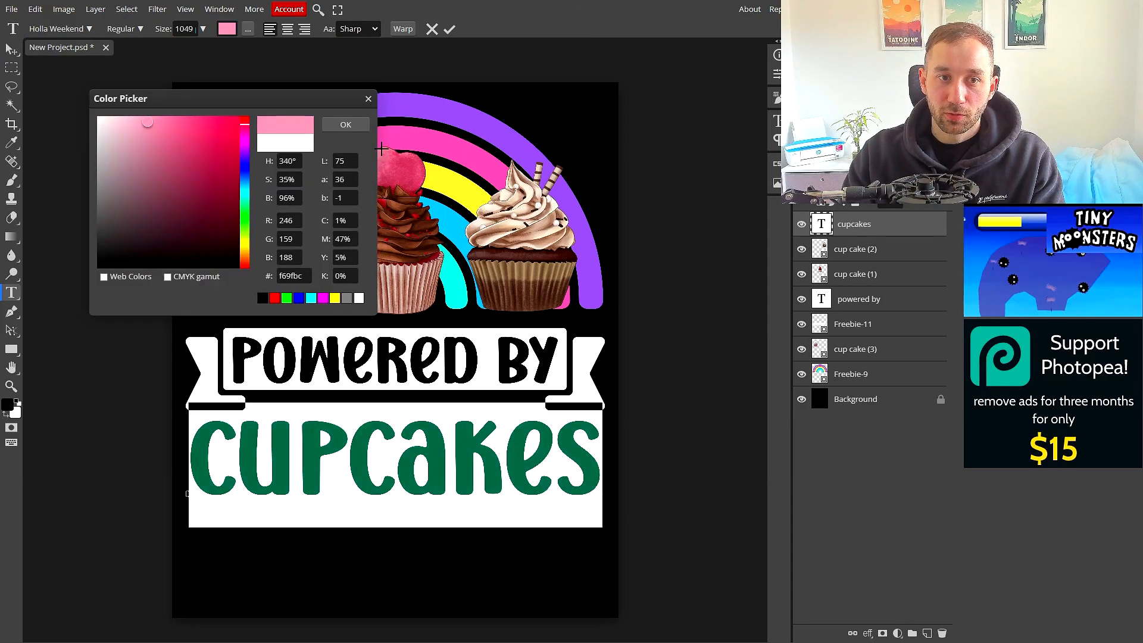
{"action": "left_click", "coordinate": [345, 124]}
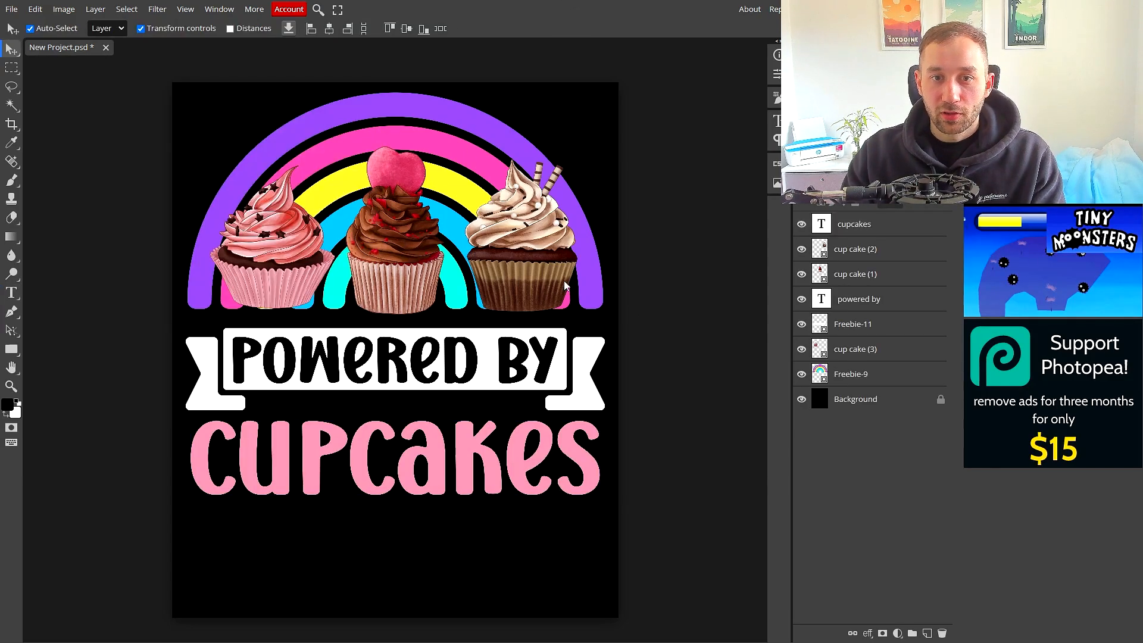
Spread the two outer cupcakes slightly apart over the rainbow
{"action": "left_click_drag", "start_coordinate": [136, 97], "coordinate": [661, 533]}
{"action": "left_click", "coordinate": [486, 192]}
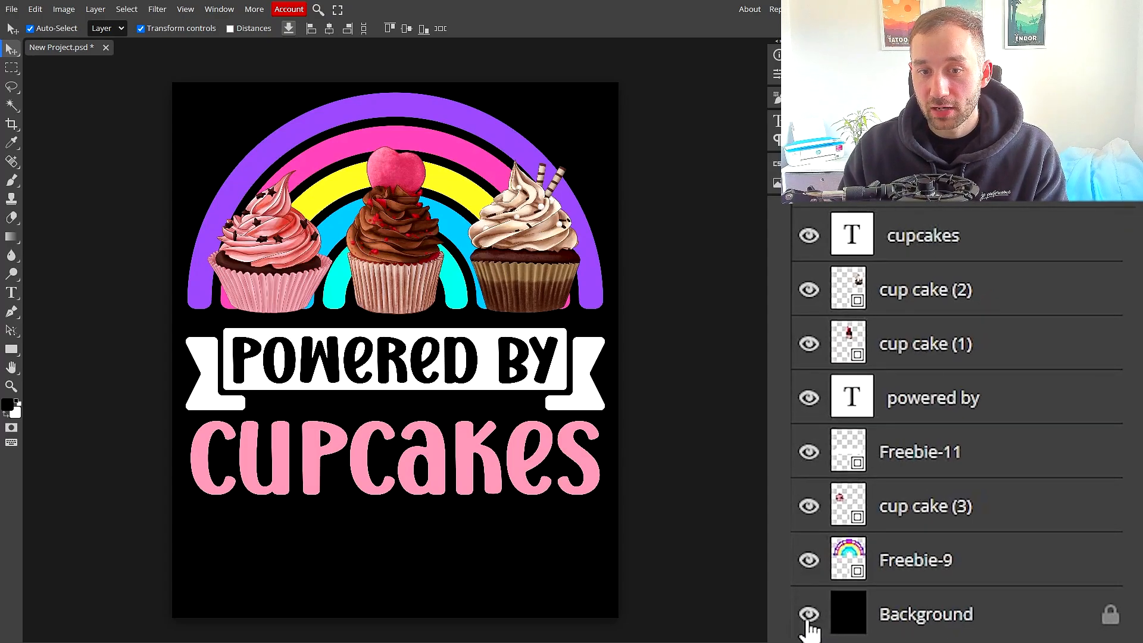
Hide the black Background layer and export the design as a PNG named "powered by cupcakes"
{"action": "left_click", "coordinate": [809, 615]}
{"action": "left_click", "coordinate": [13, 8]}
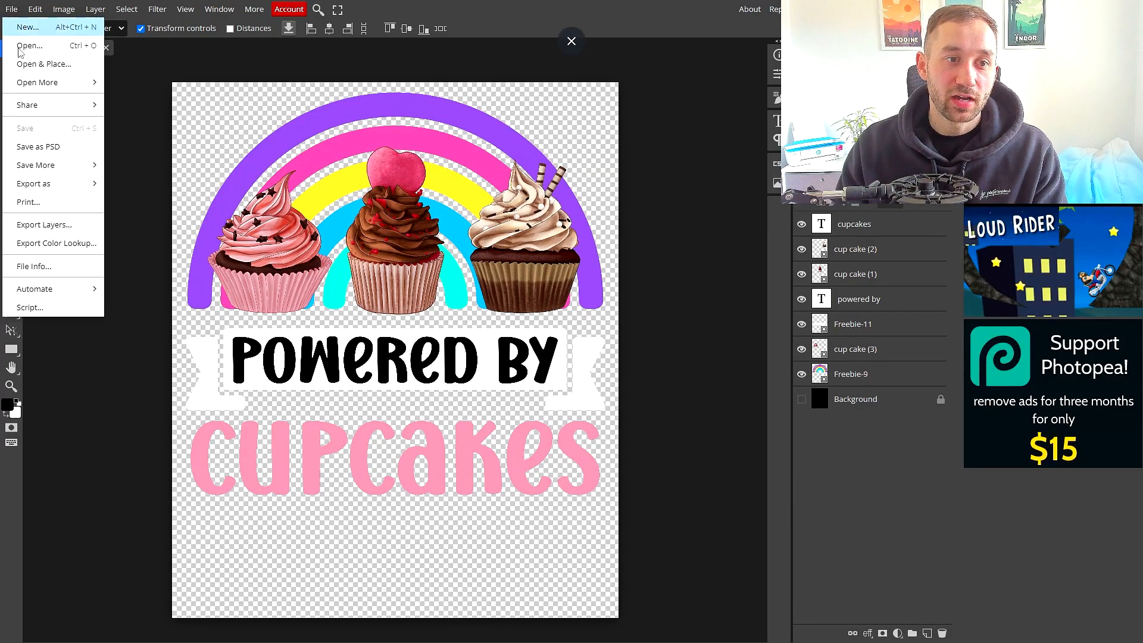
{"action": "mouse_move", "coordinate": [43, 186]}
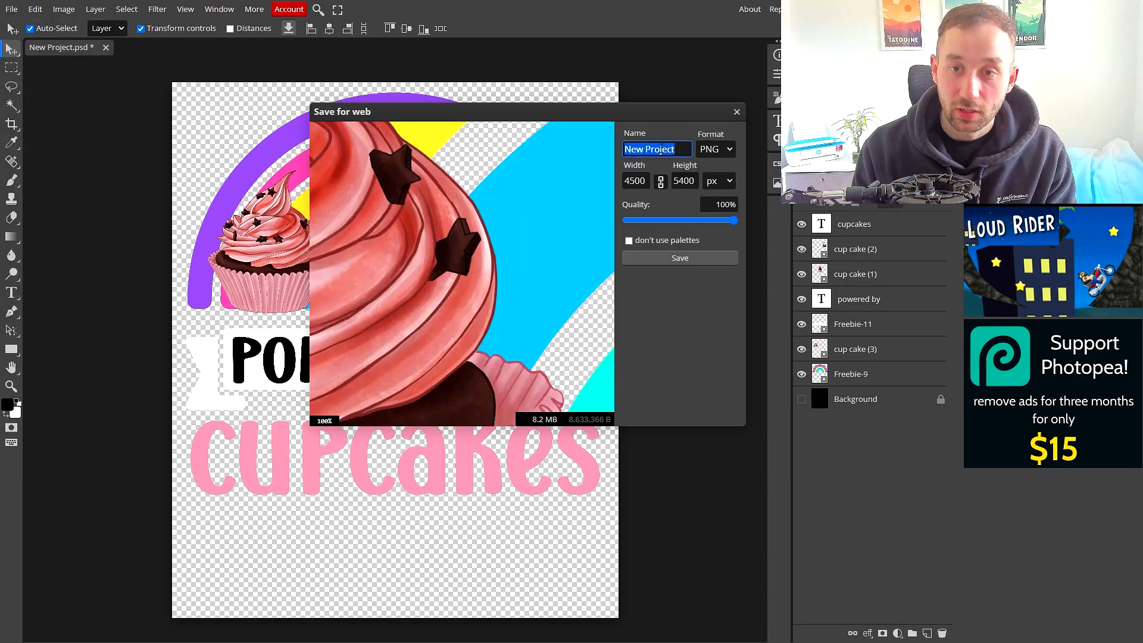
{"action": "type", "text": "p"}
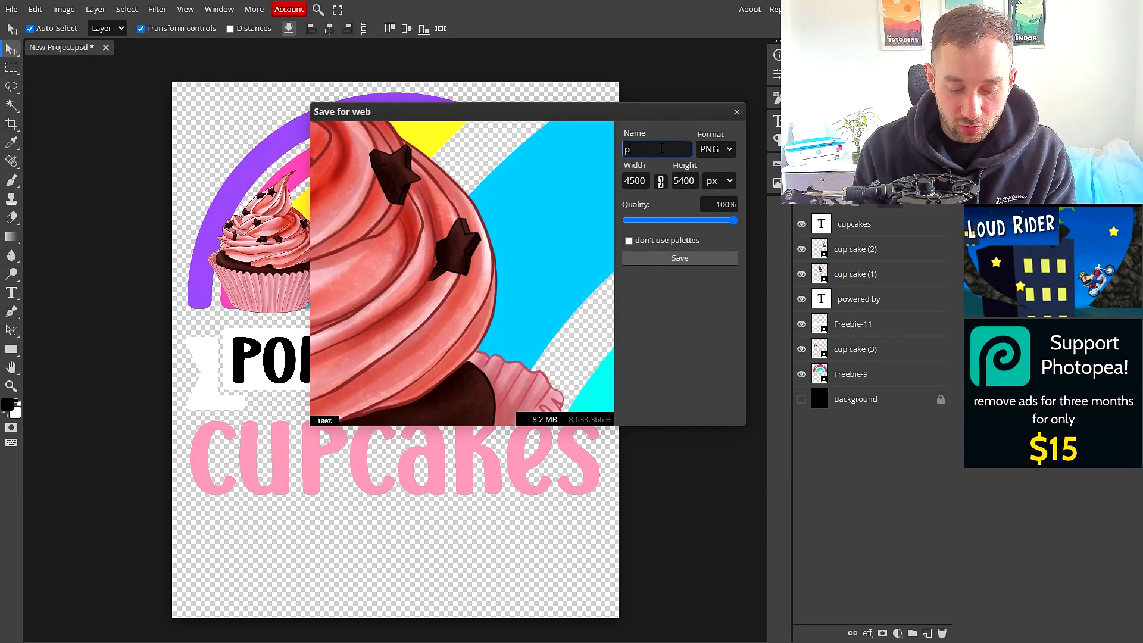
{"action": "type", "text": "owered byt"}
{"action": "key", "text": "BackSpace"}
{"action": "type", "text": "cupcakes"}
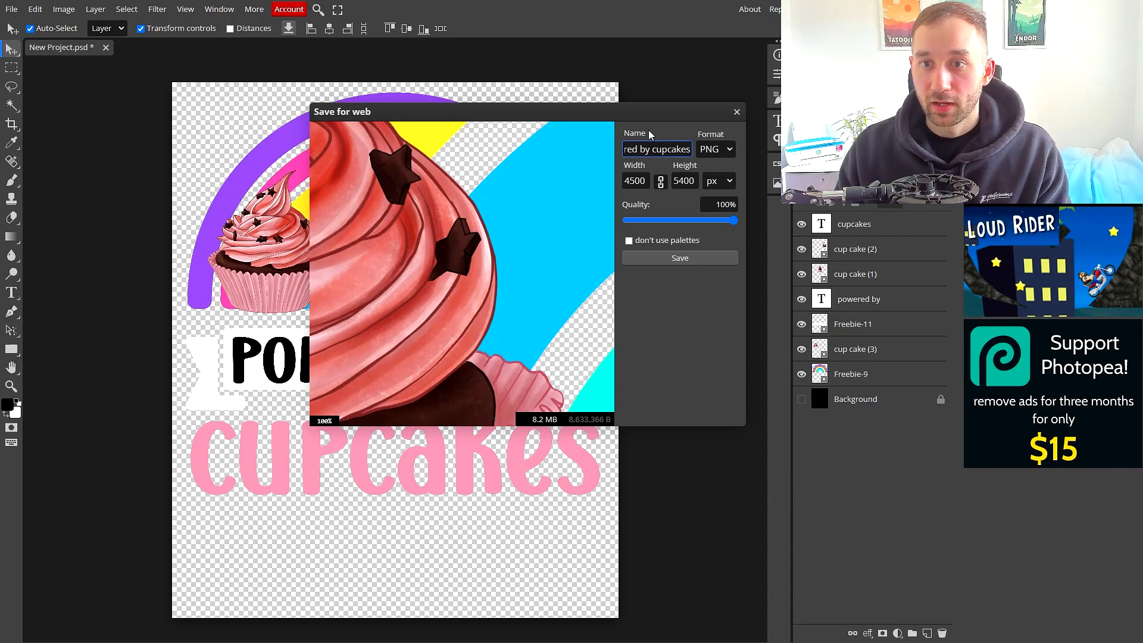
{"action": "left_click", "coordinate": [679, 260]}
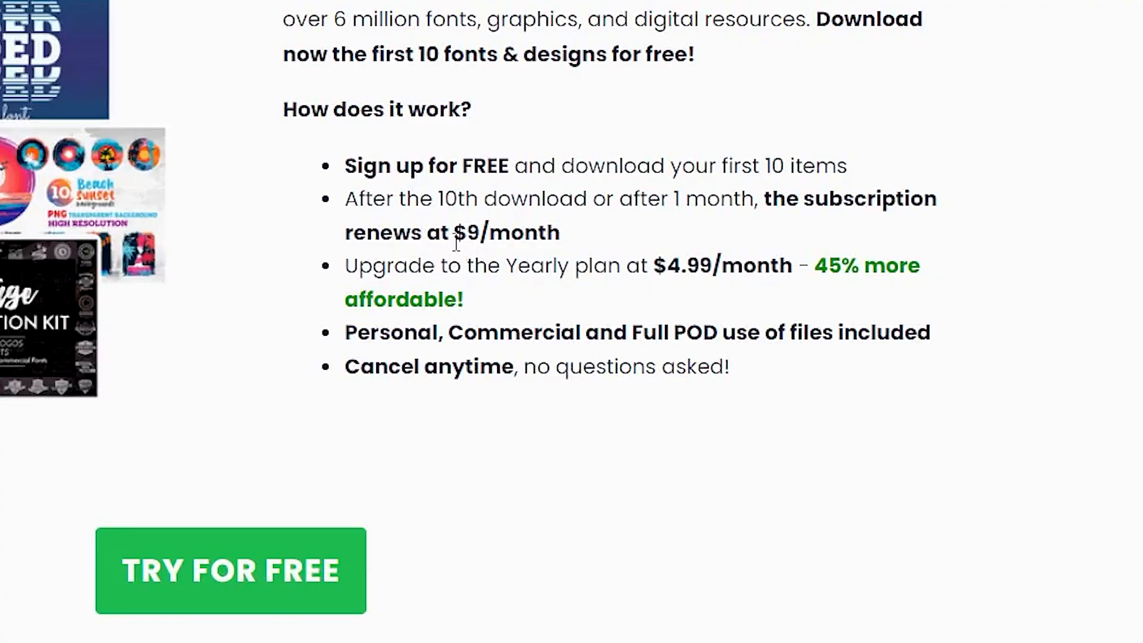
On the Creative Fabrica offer page, examine the trial terms and the monthly and yearly subscription prices
{"action": "left_click_drag", "start_coordinate": [678, 306], "coordinate": [697, 306]}
{"action": "left_click_drag", "start_coordinate": [491, 232], "coordinate": [581, 232]}
{"action": "left_click_drag", "start_coordinate": [654, 267], "coordinate": [796, 281]}
{"action": "left_click", "coordinate": [769, 297]}
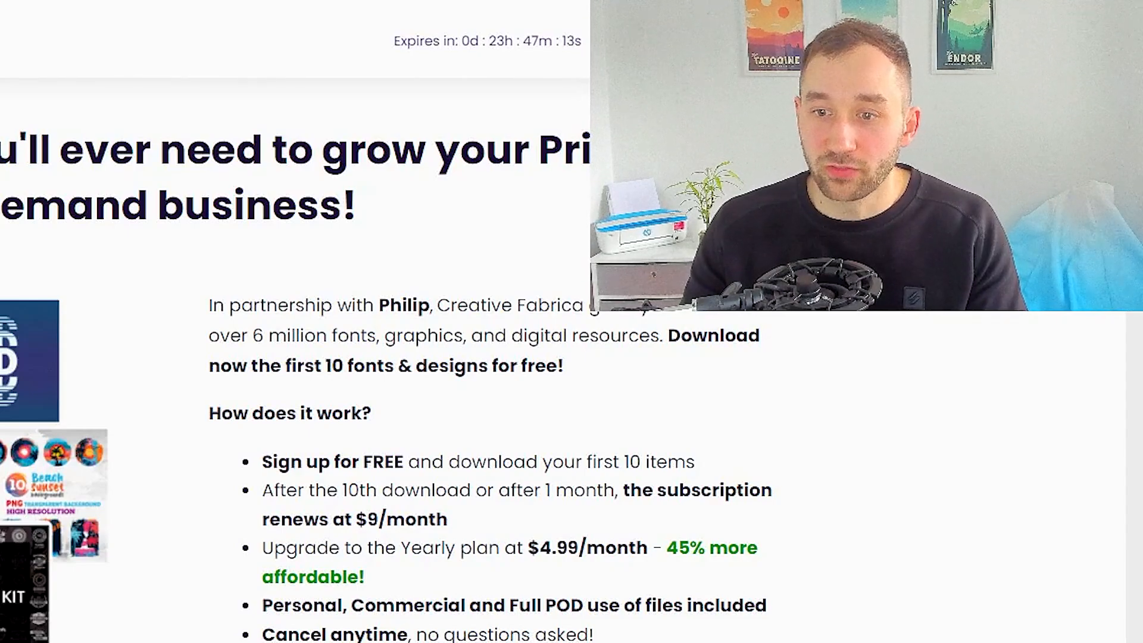
Read through the ten reasons for getting All Access, including CF Spark, down to the subscriber reviews
{"action": "scroll", "coordinate": [165, 248], "scroll_direction": "down", "scroll_amount": 1}
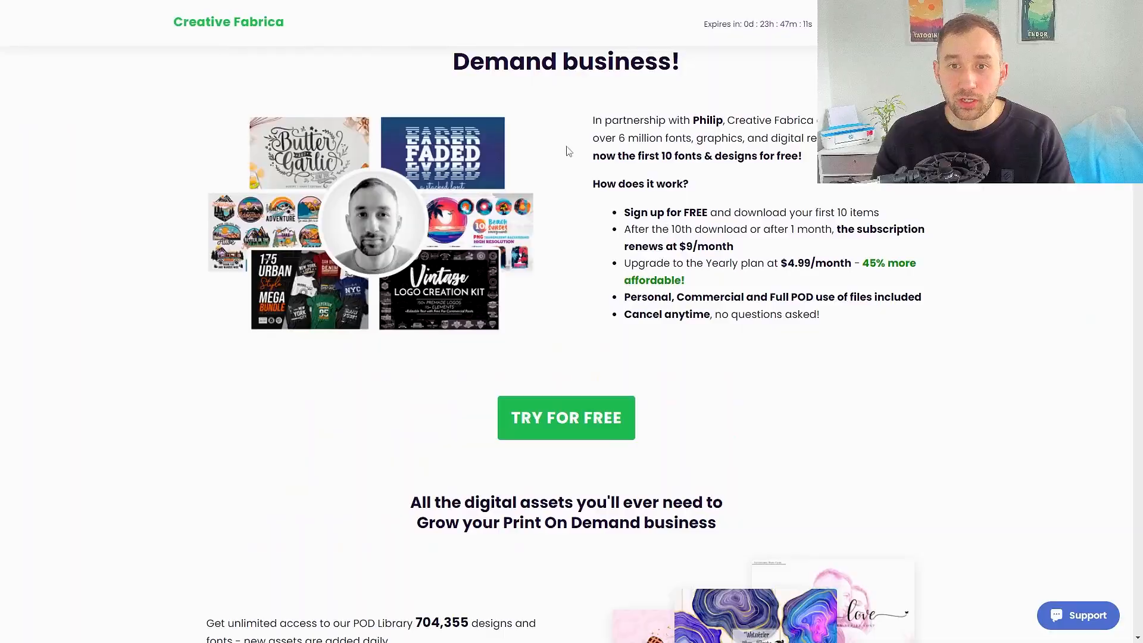
{"action": "scroll", "coordinate": [714, 381], "scroll_direction": "down", "scroll_amount": 3}
{"action": "scroll", "coordinate": [733, 372], "scroll_direction": "down", "scroll_amount": 2}
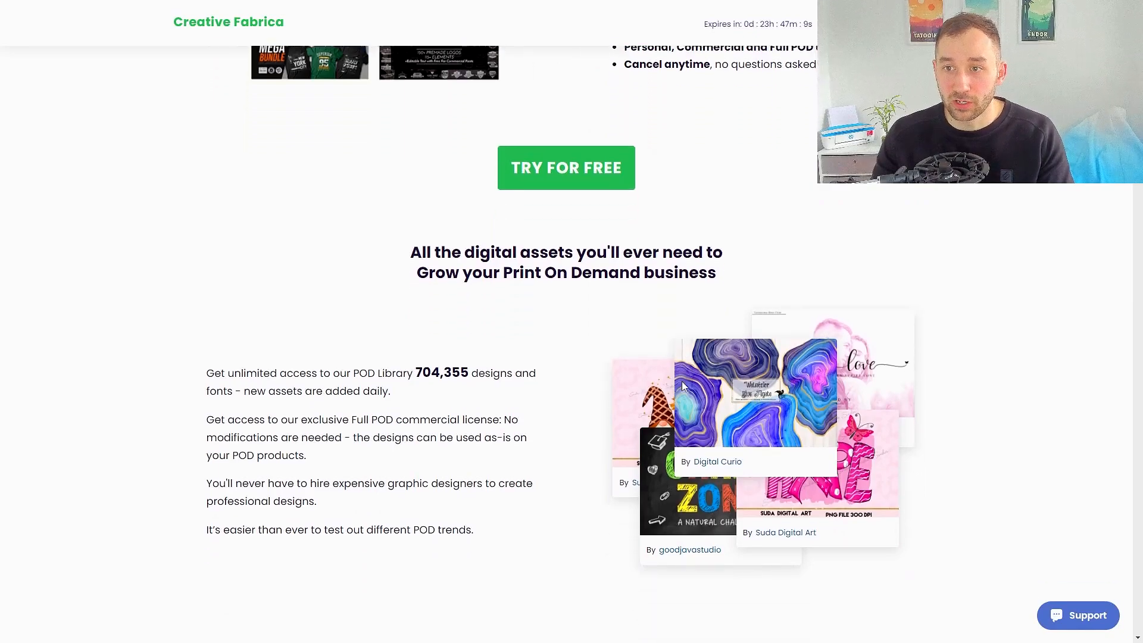
{"action": "scroll", "coordinate": [683, 387], "scroll_direction": "down", "scroll_amount": 9}
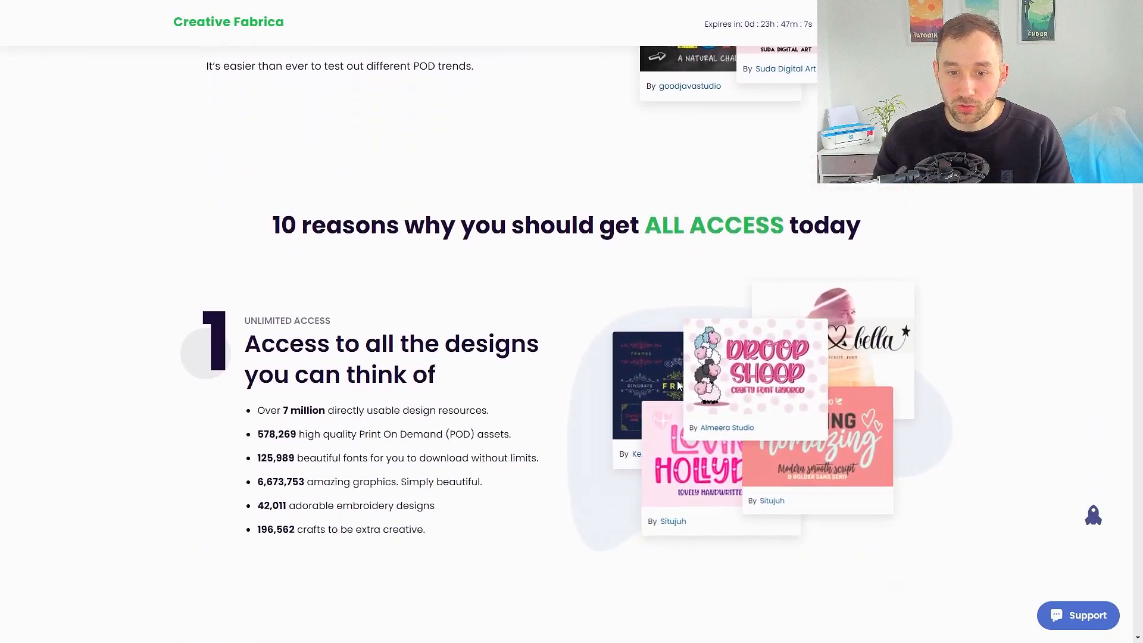
{"action": "scroll", "coordinate": [592, 344], "scroll_direction": "down", "scroll_amount": 3}
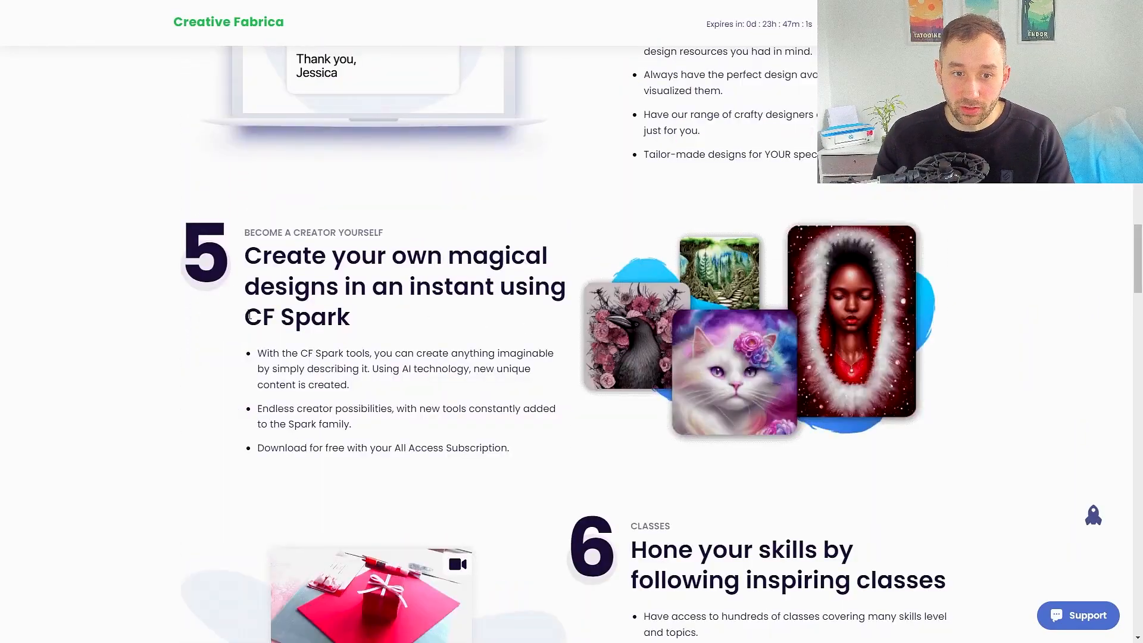
{"action": "left_click_drag", "start_coordinate": [248, 316], "coordinate": [383, 321]}
{"action": "left_click", "coordinate": [384, 321]}
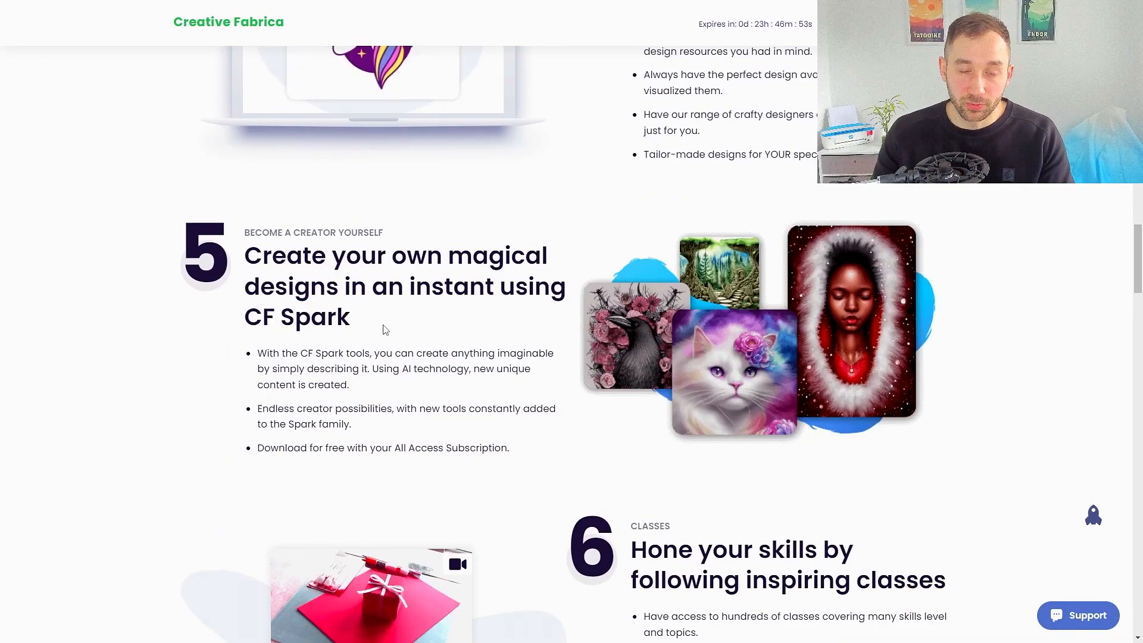
{"action": "scroll", "coordinate": [386, 330], "scroll_direction": "down", "scroll_amount": 8}
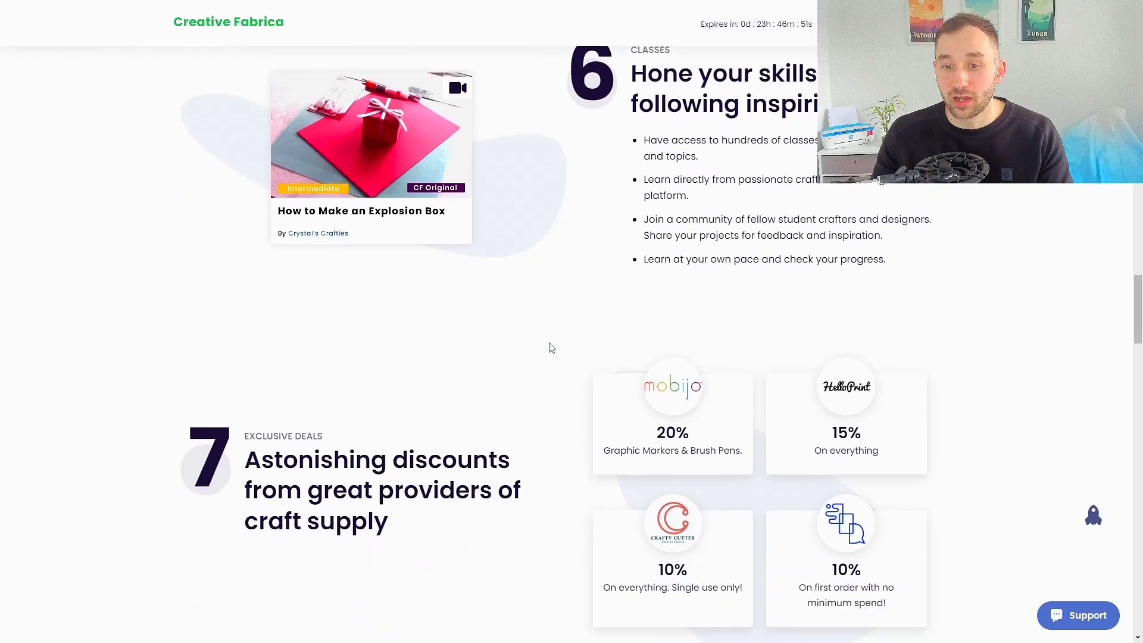
{"action": "scroll", "coordinate": [554, 348], "scroll_direction": "down", "scroll_amount": 4}
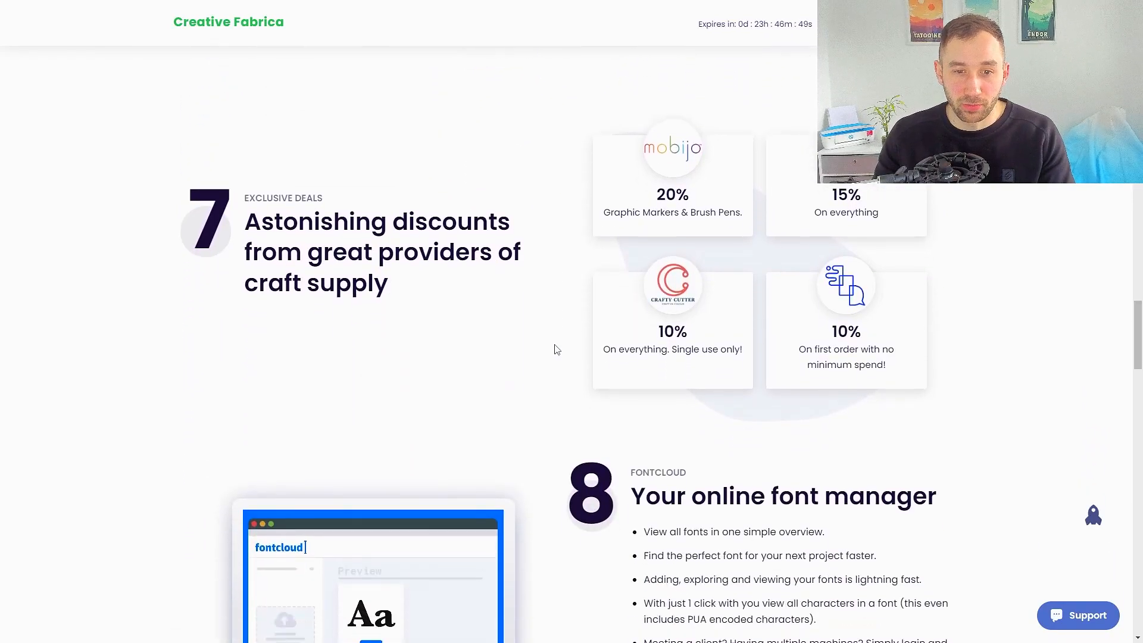
{"action": "scroll", "coordinate": [553, 350], "scroll_direction": "down", "scroll_amount": 13}
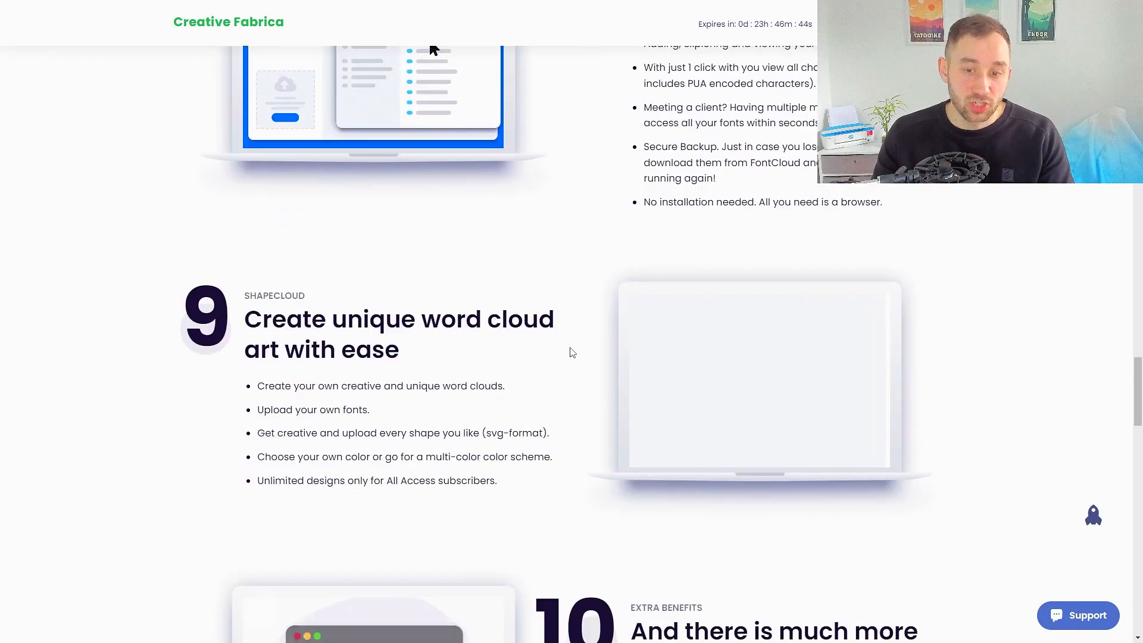
{"action": "scroll", "coordinate": [573, 353], "scroll_direction": "down", "scroll_amount": 4}
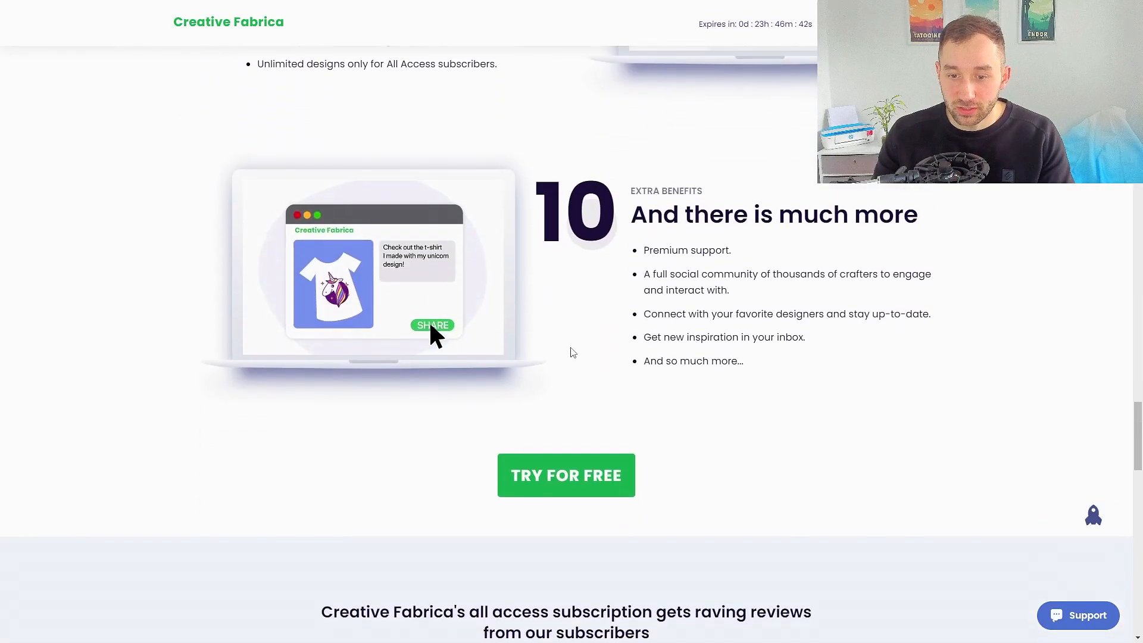
{"action": "scroll", "coordinate": [740, 319], "scroll_direction": "down", "scroll_amount": 5}
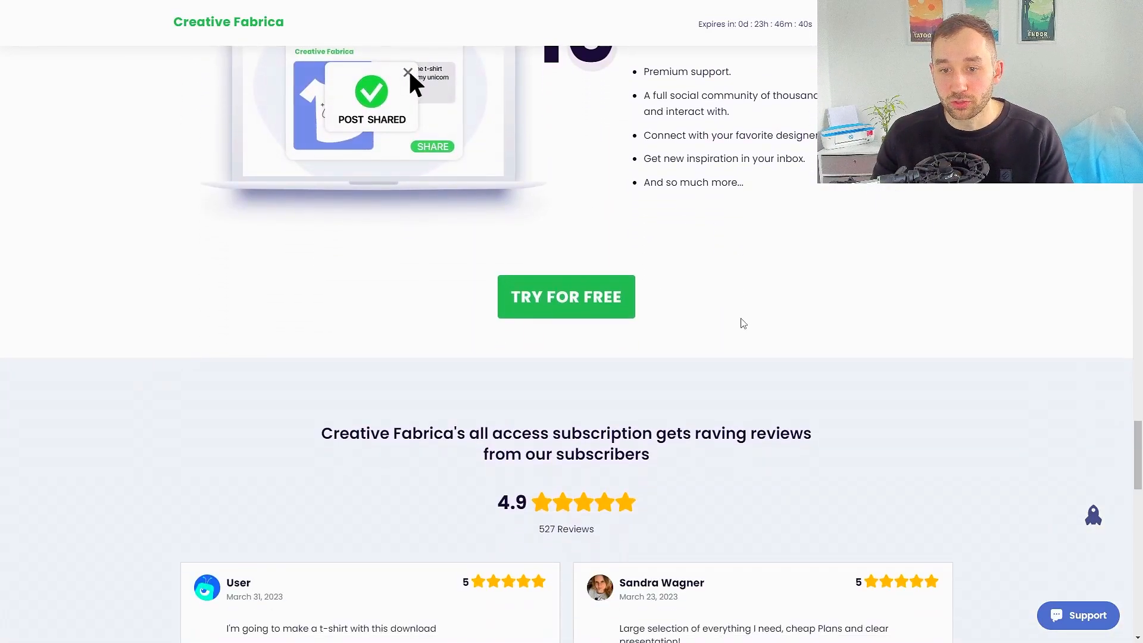